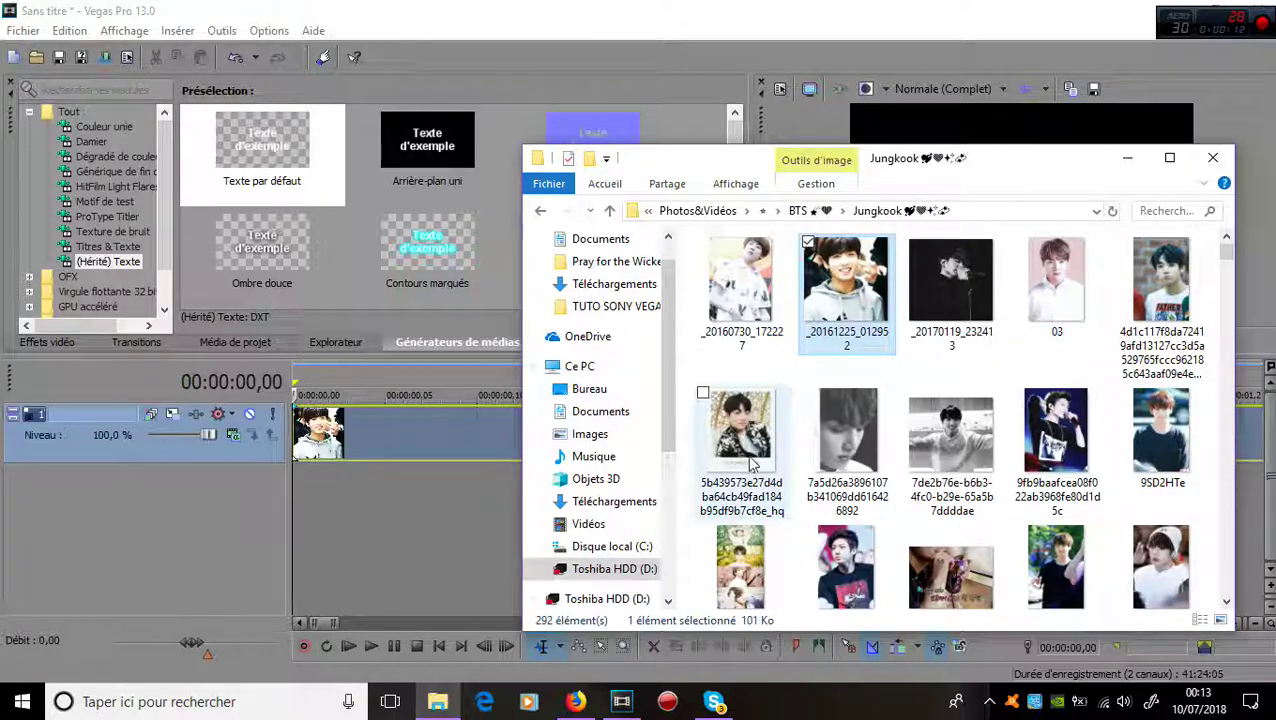
# Add the image _20170119_232413 from the Jungkook folder to the timeline as a second track beneath the existing picture.
pyautogui.scroll(-5, 900, 460)
pyautogui.scroll(-1, 895, 453)
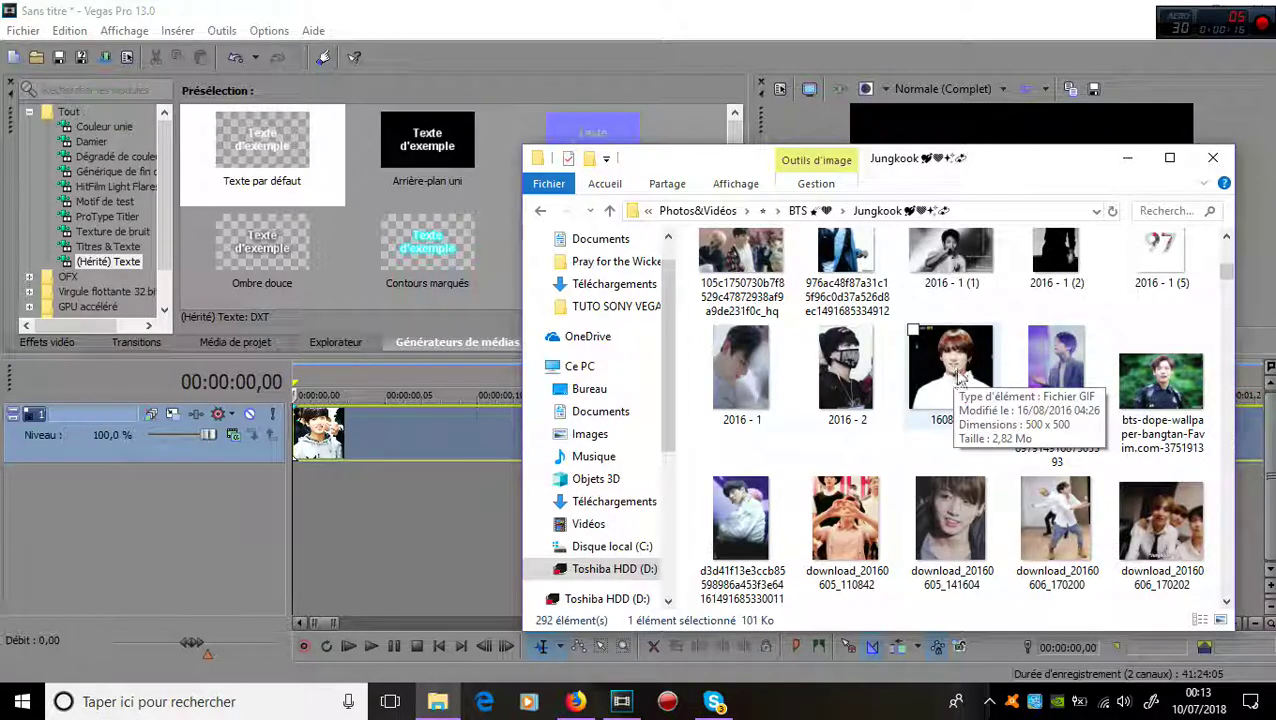
pyautogui.scroll(6, 955, 385)
pyautogui.scroll(-5, 958, 377)
pyautogui.click(952, 505)
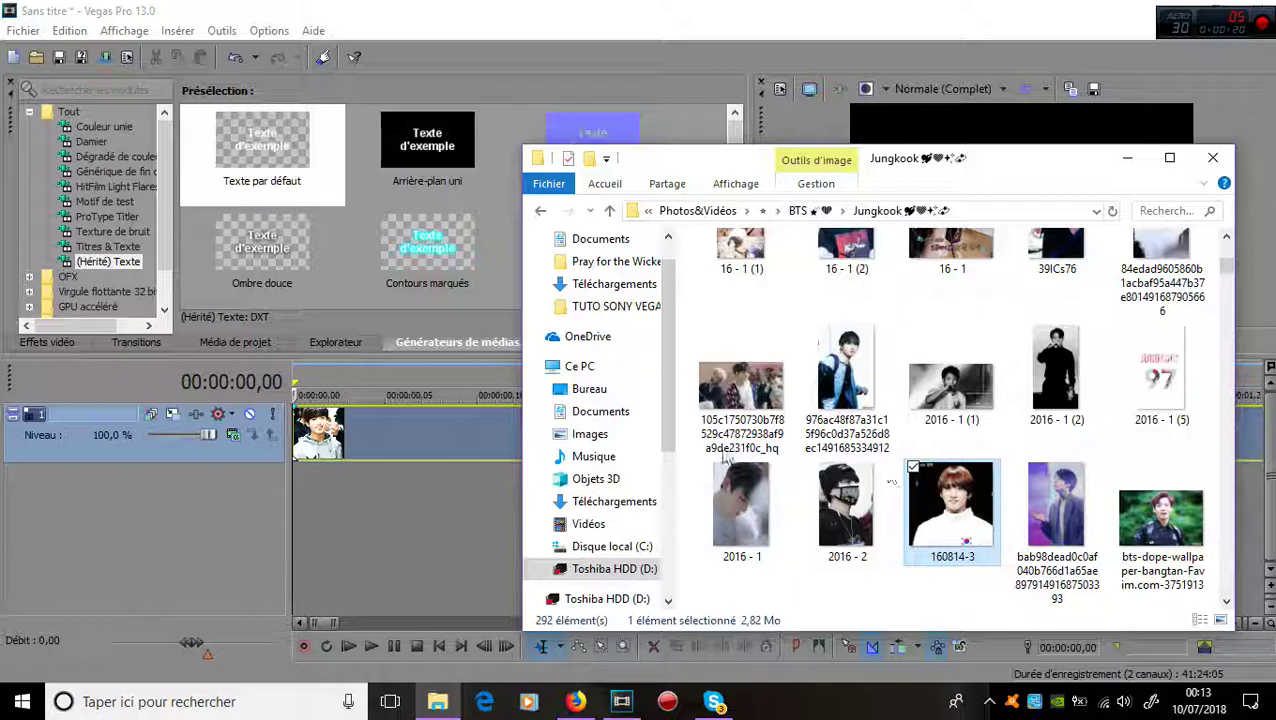
pyautogui.moveTo(1000, 158); pyautogui.dragTo(1146, 125)
pyautogui.moveTo(1112, 527); pyautogui.dragTo(993, 478)
pyautogui.click(993, 478)
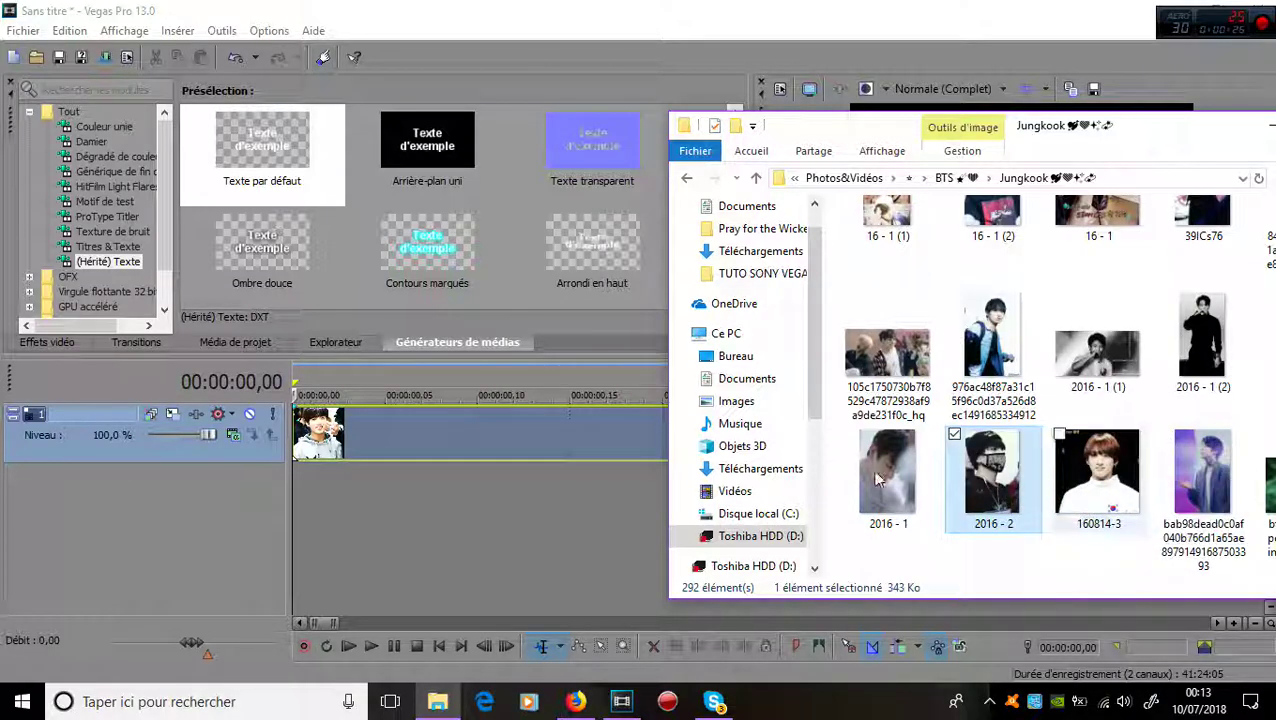
pyautogui.scroll(5, 950, 420)
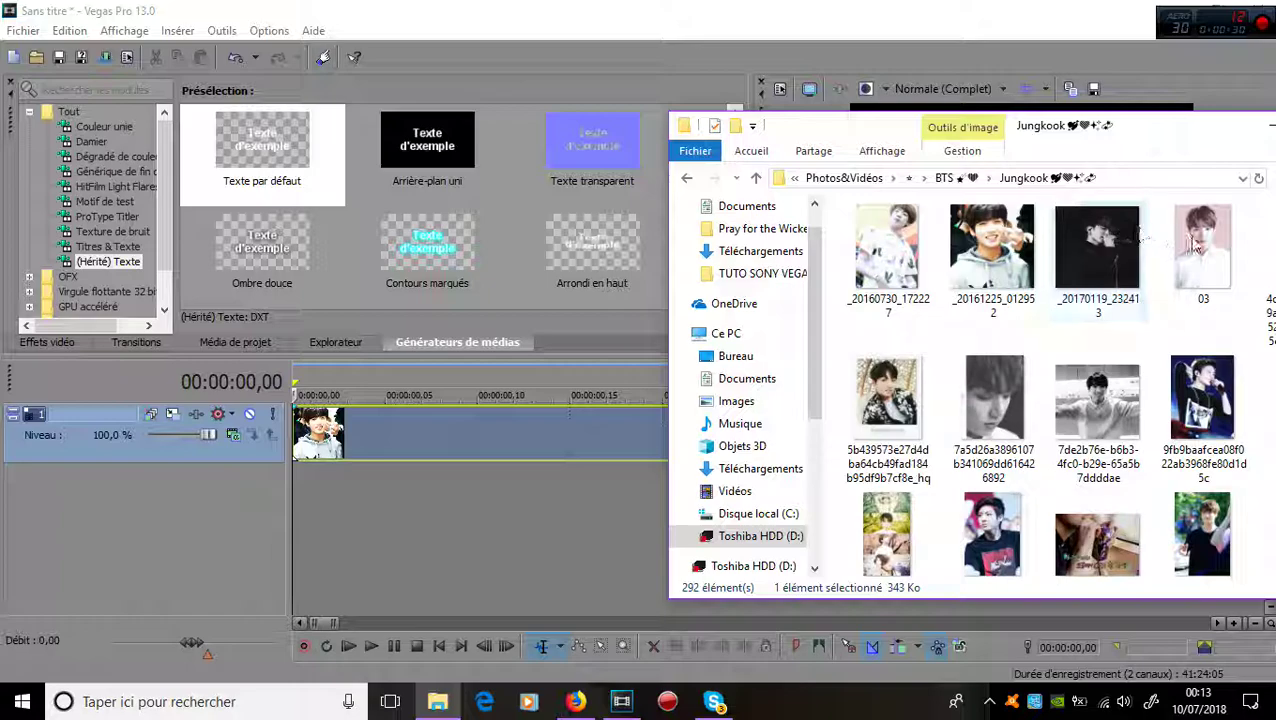
pyautogui.moveTo(1097, 250); pyautogui.dragTo(404, 477)
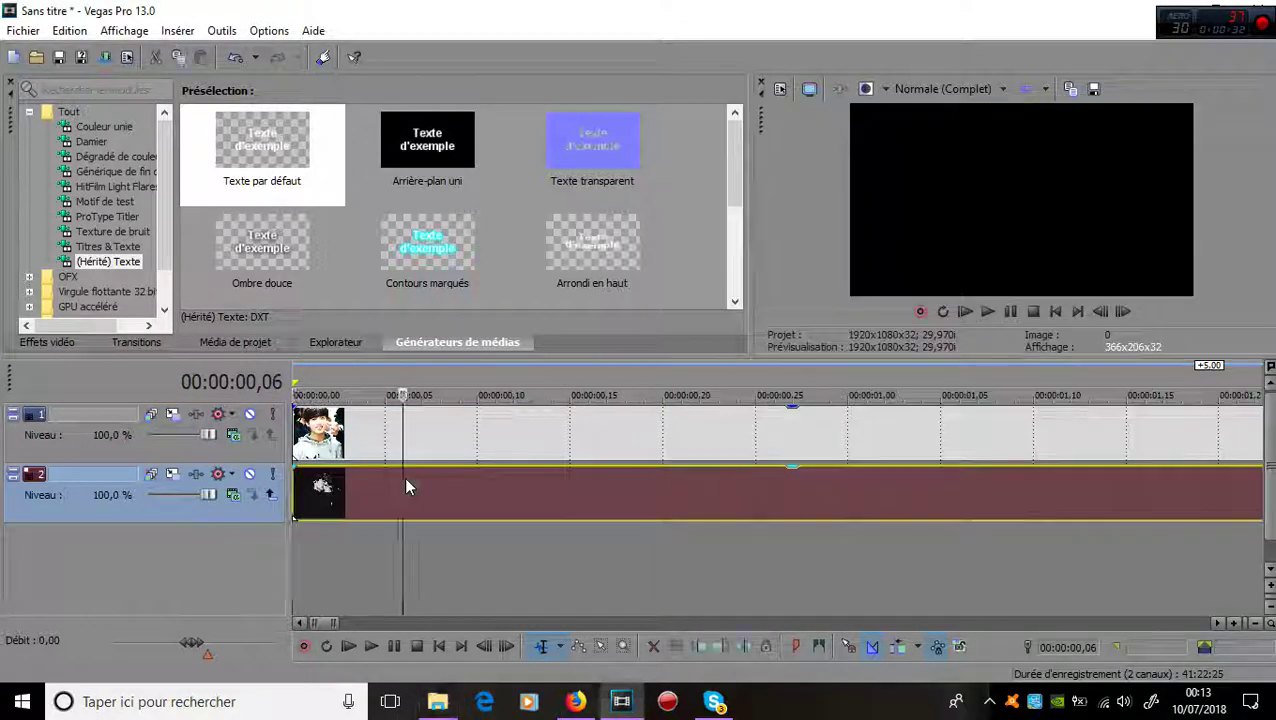
# Try moving the first picture's track below the second one, and undo the reordering.
pyautogui.click(550, 446)
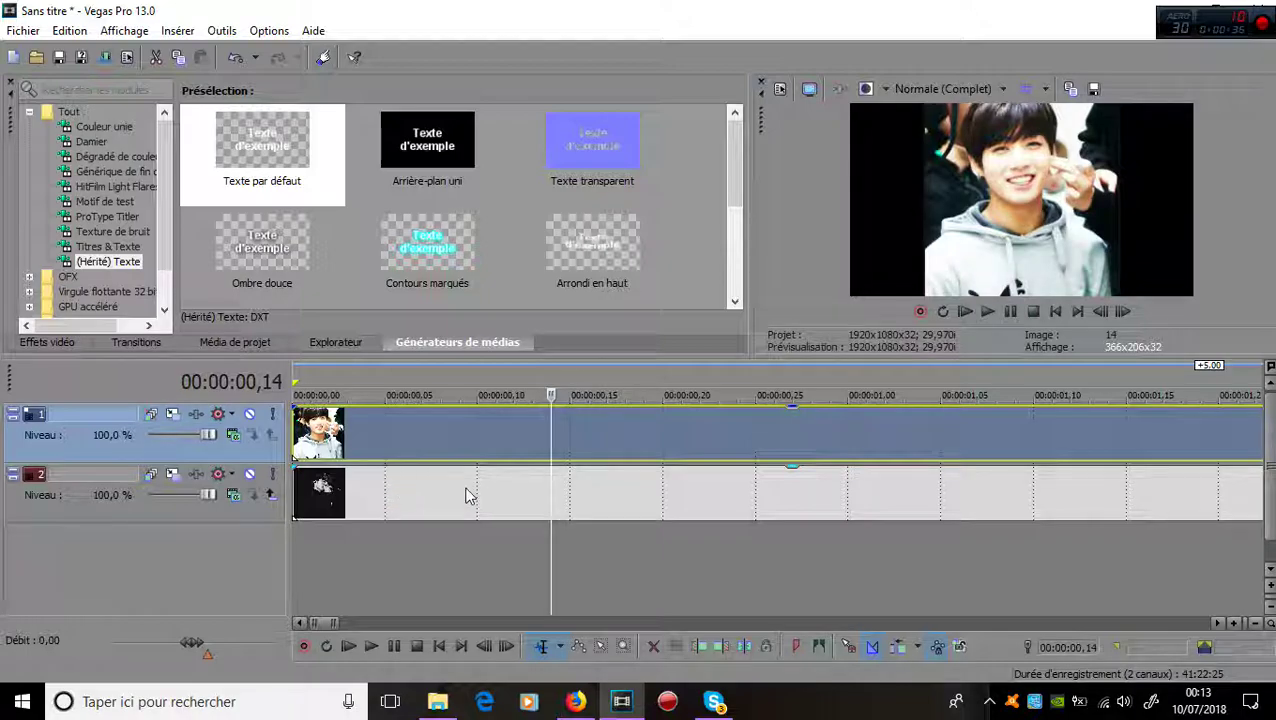
pyautogui.moveTo(207, 457); pyautogui.dragTo(197, 515)
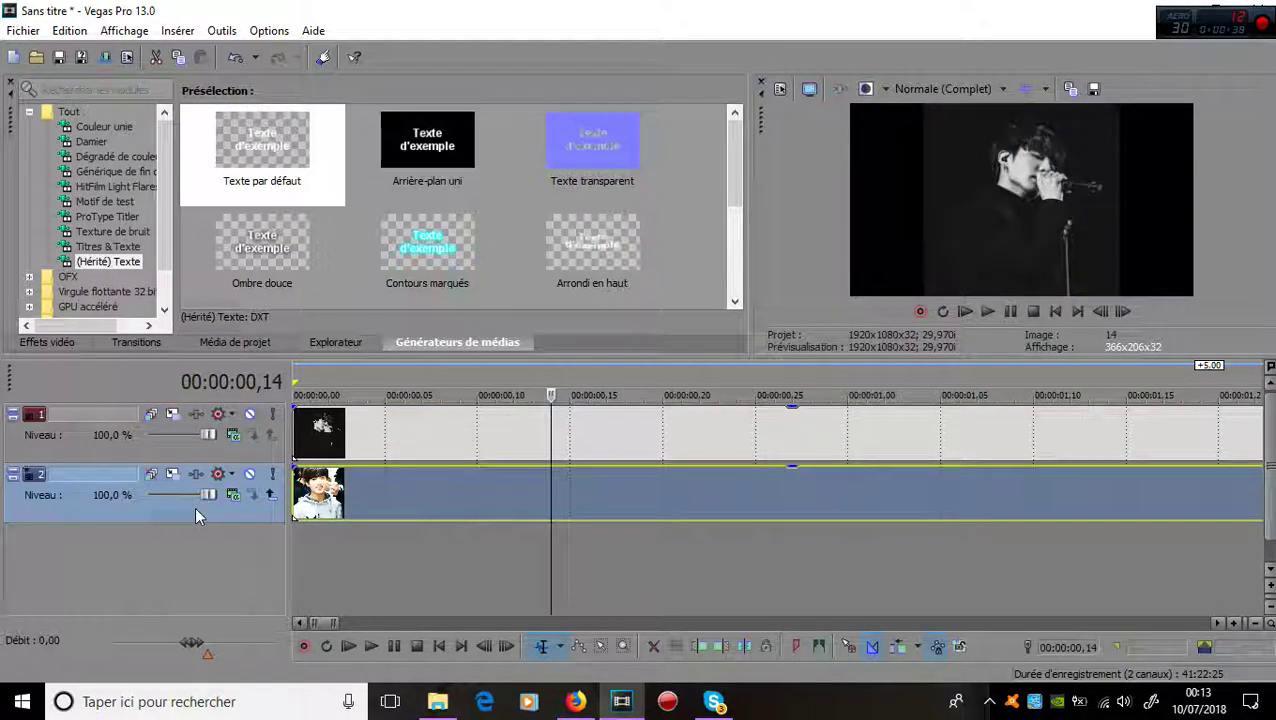
pyautogui.hotkey('ctrl', 'z')
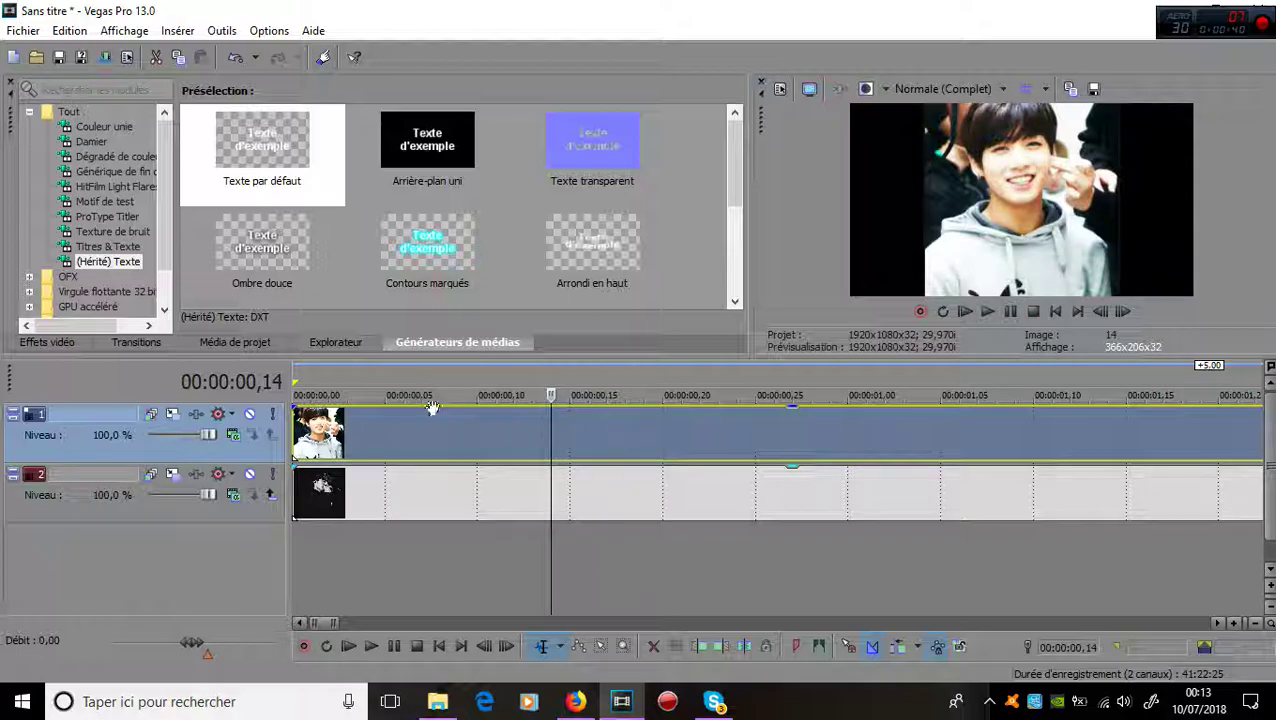
# Shift the crop frame of the track 2 picture to a centre of about X 544, Y 365.
pyautogui.click(485, 493)
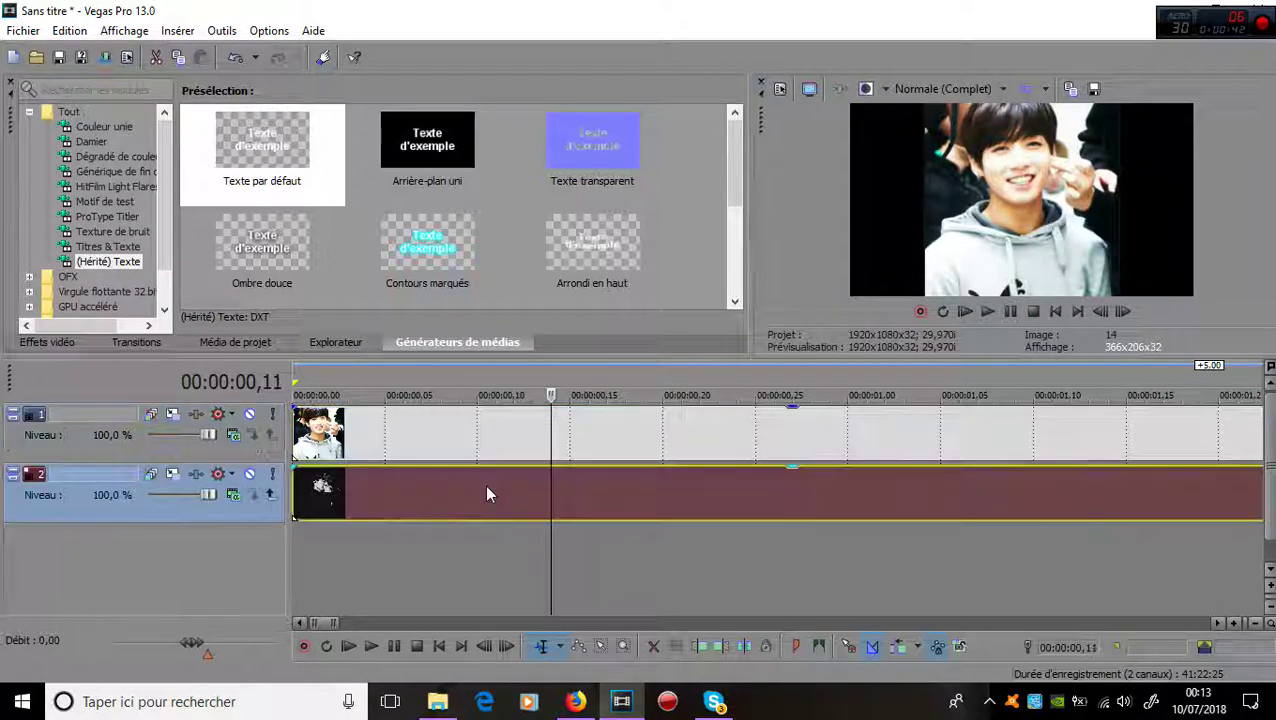
pyautogui.rightClick(485, 500)
pyautogui.click(552, 141)
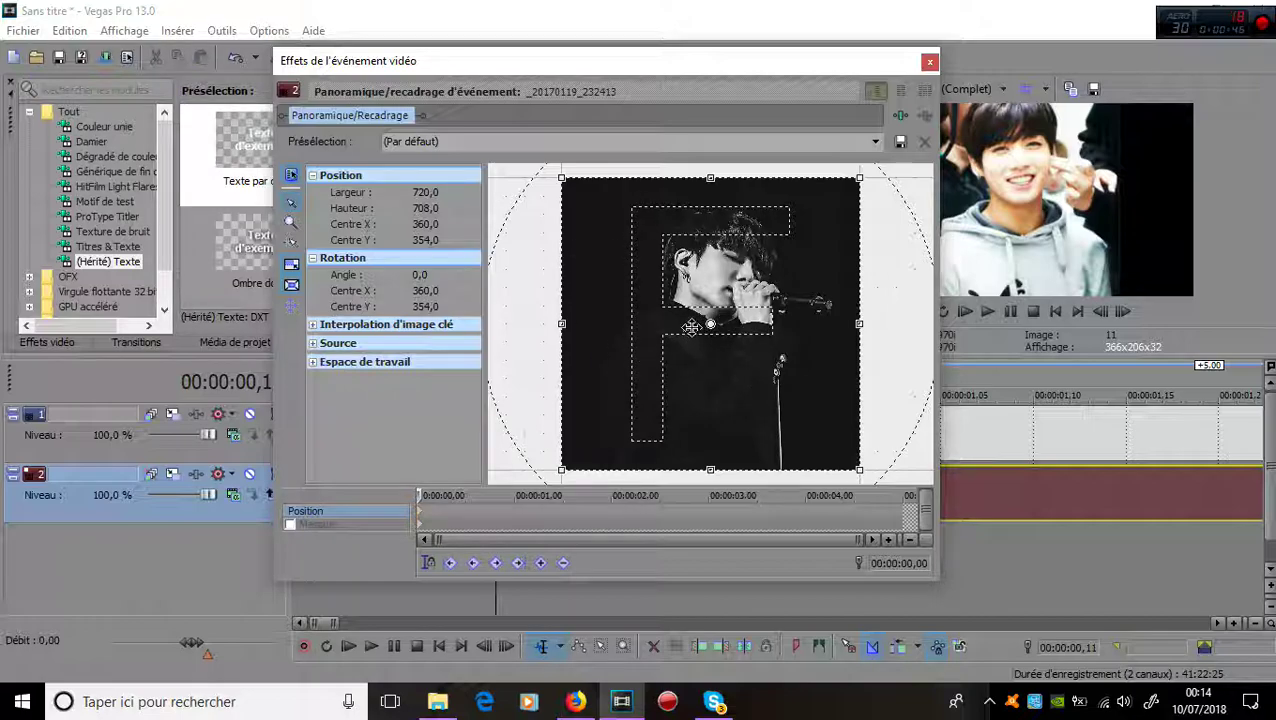
pyautogui.moveTo(663, 371); pyautogui.dragTo(750, 368)
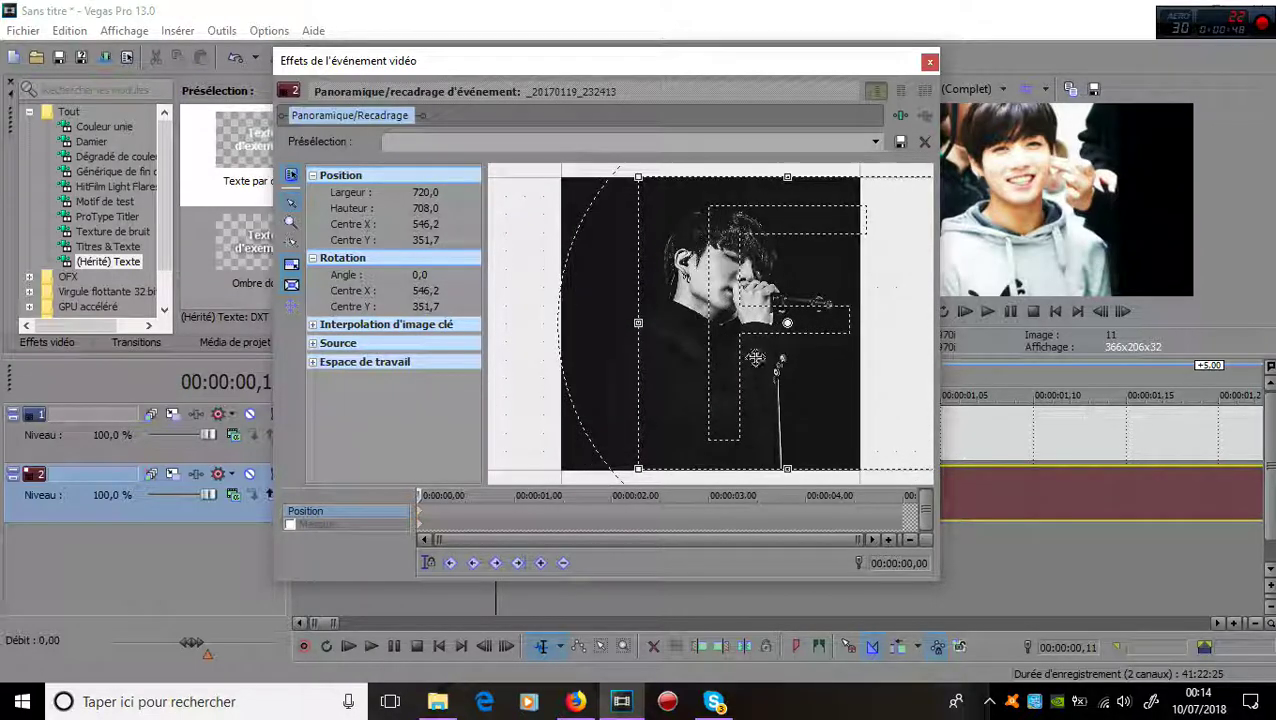
pyautogui.moveTo(830, 64); pyautogui.dragTo(562, 84)
pyautogui.moveTo(533, 428); pyautogui.dragTo(532, 438)
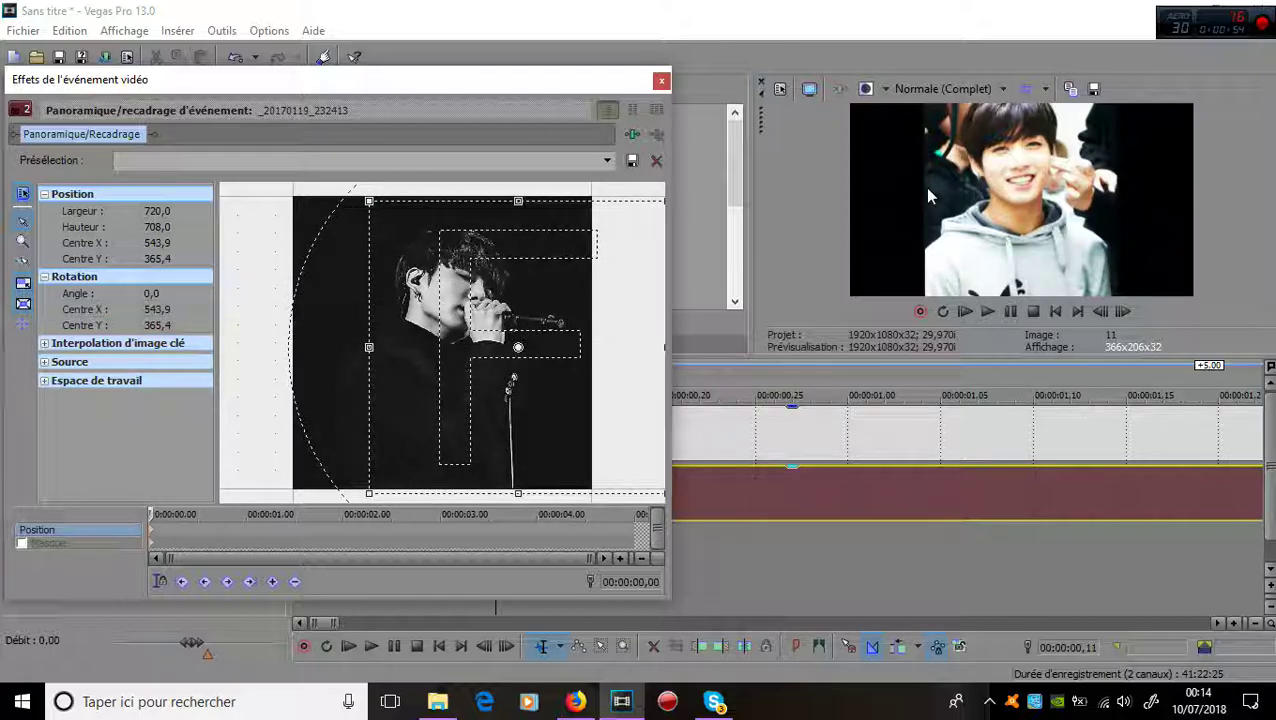
pyautogui.click(662, 81)
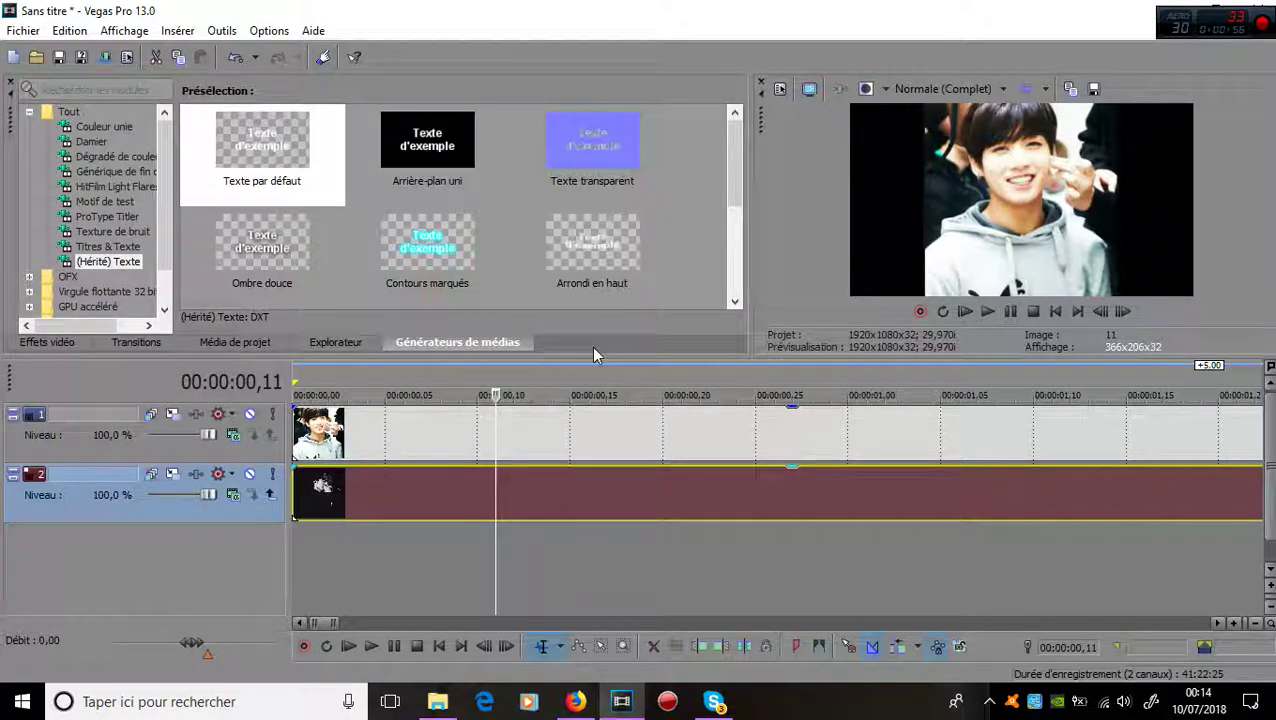
# Turn off Conserver les proportions for the track 1 picture.
pyautogui.rightClick(507, 427)
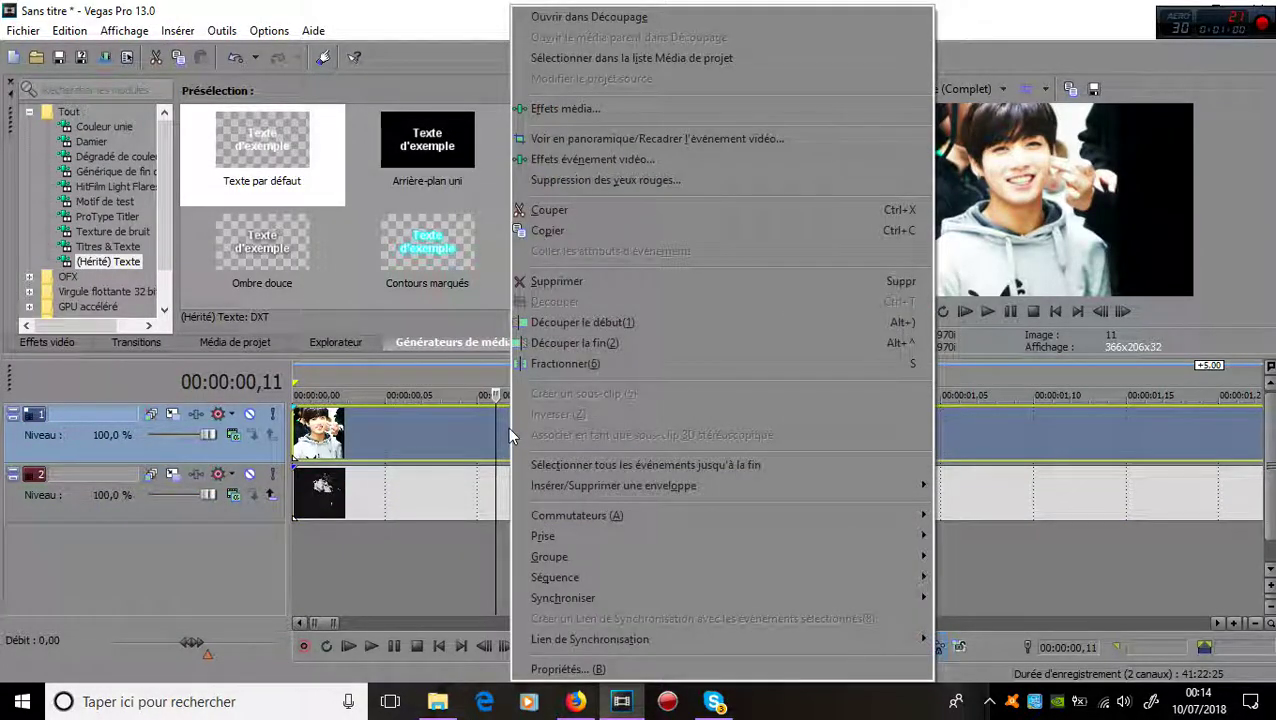
pyautogui.click(567, 670)
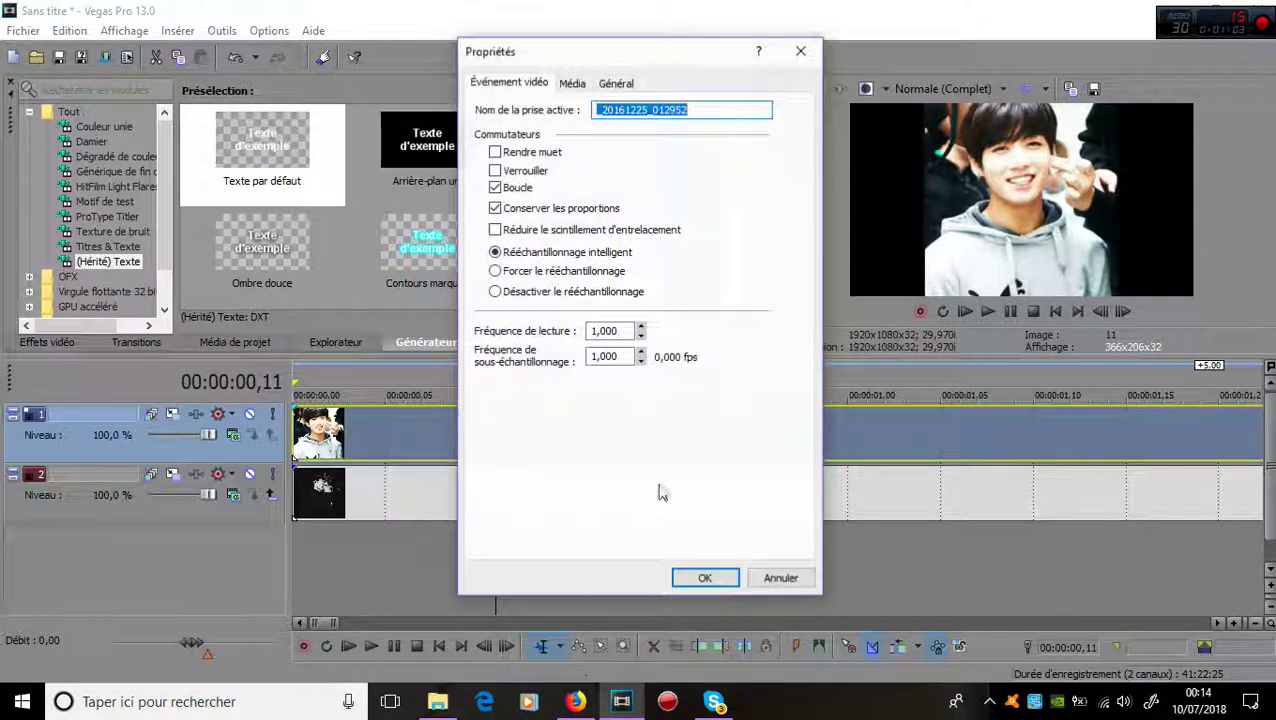
pyautogui.click(495, 209)
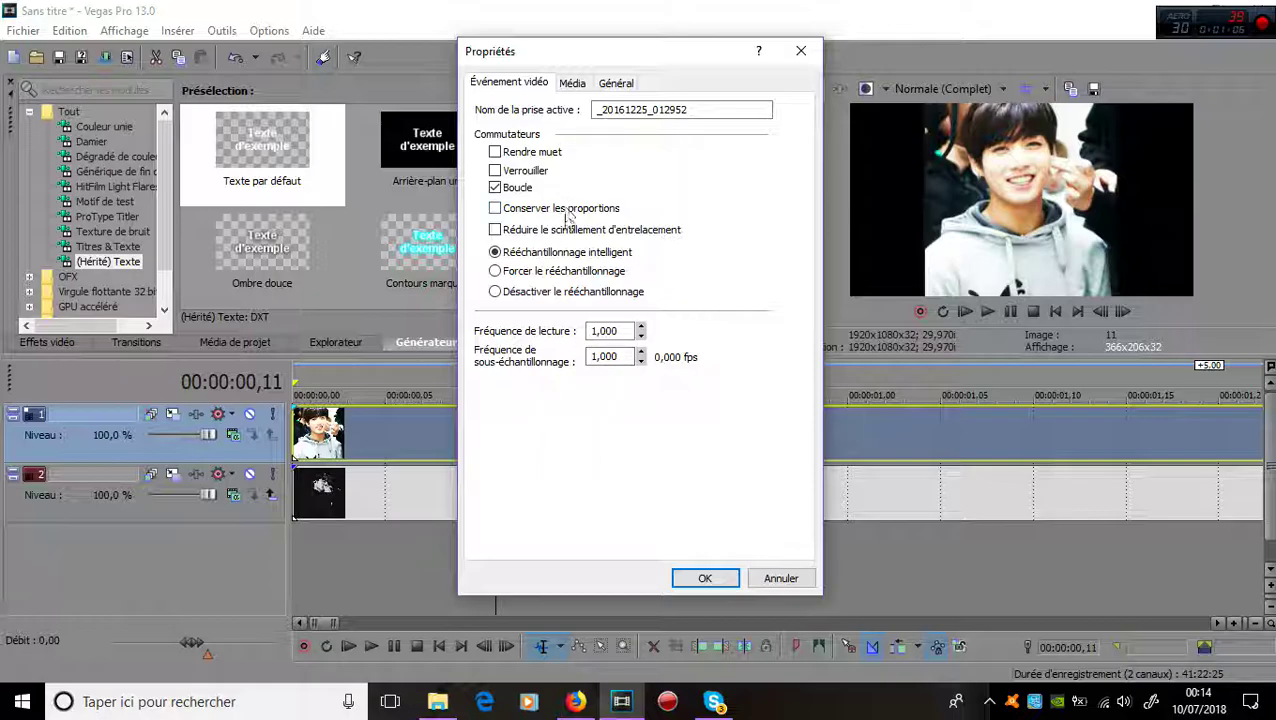
pyautogui.click(674, 579)
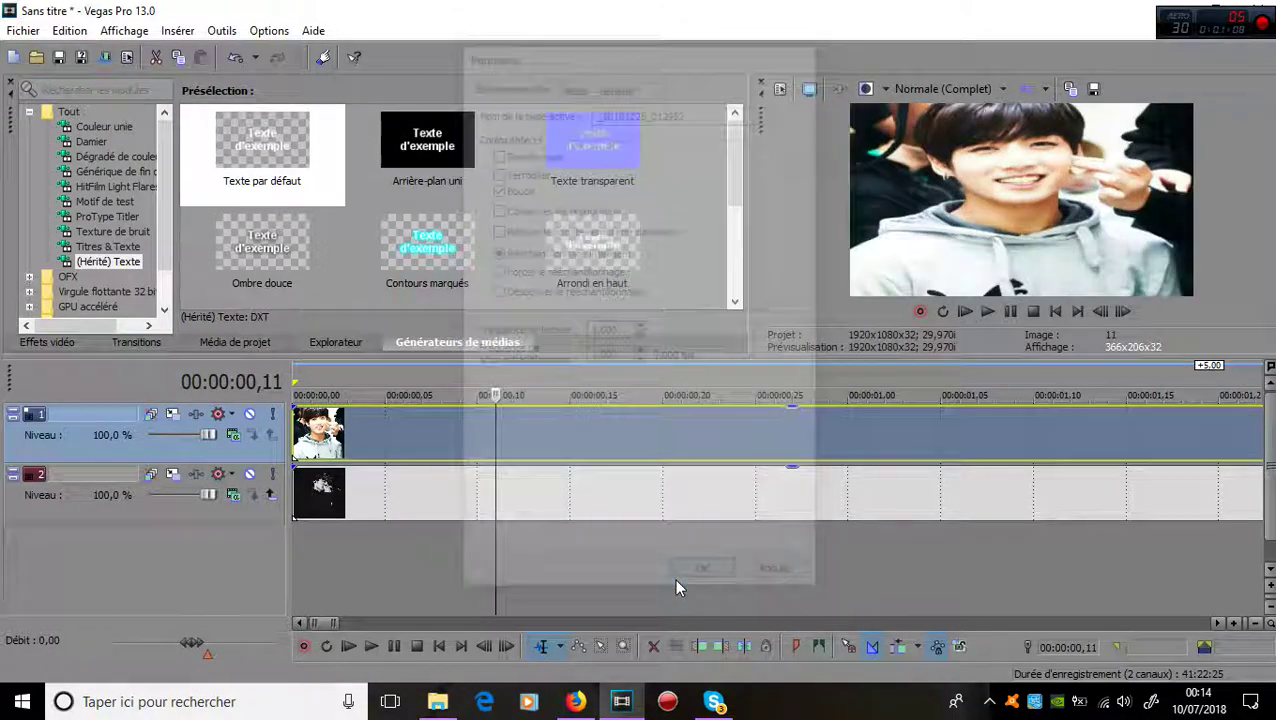
# Turn Conserver les proportions back on for the track 1 picture.
pyautogui.rightClick(567, 431)
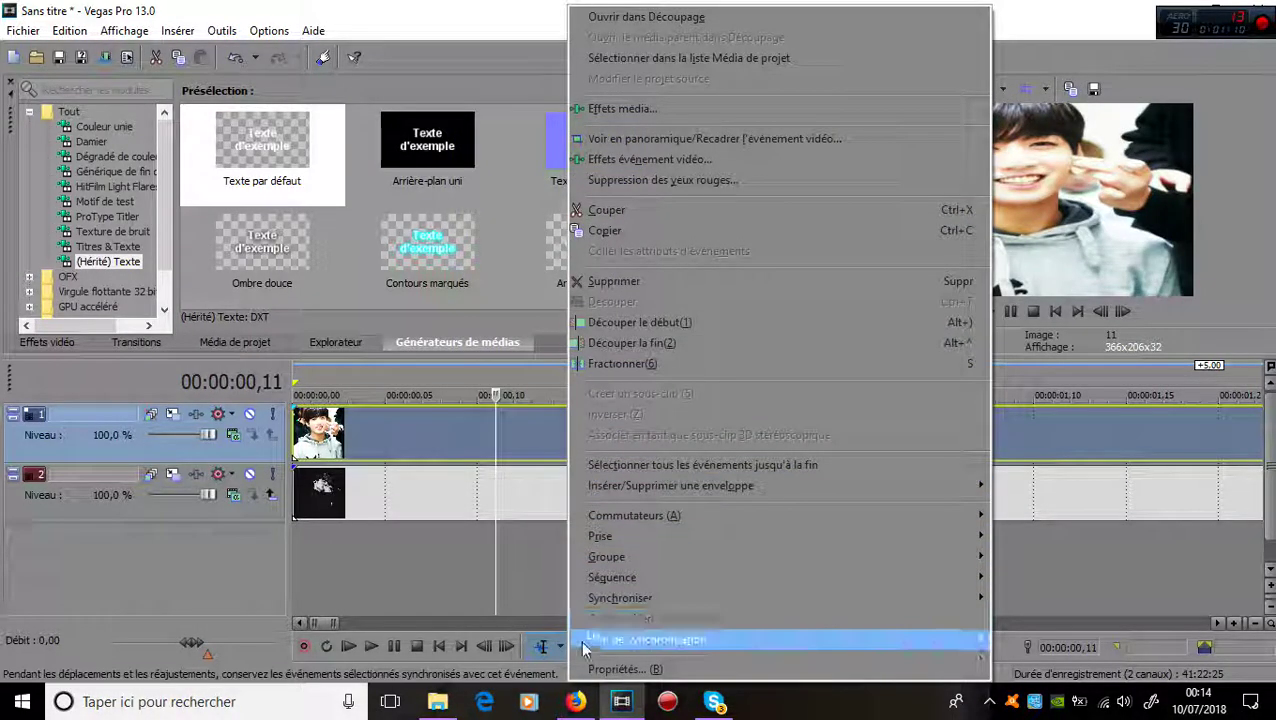
pyautogui.click(580, 668)
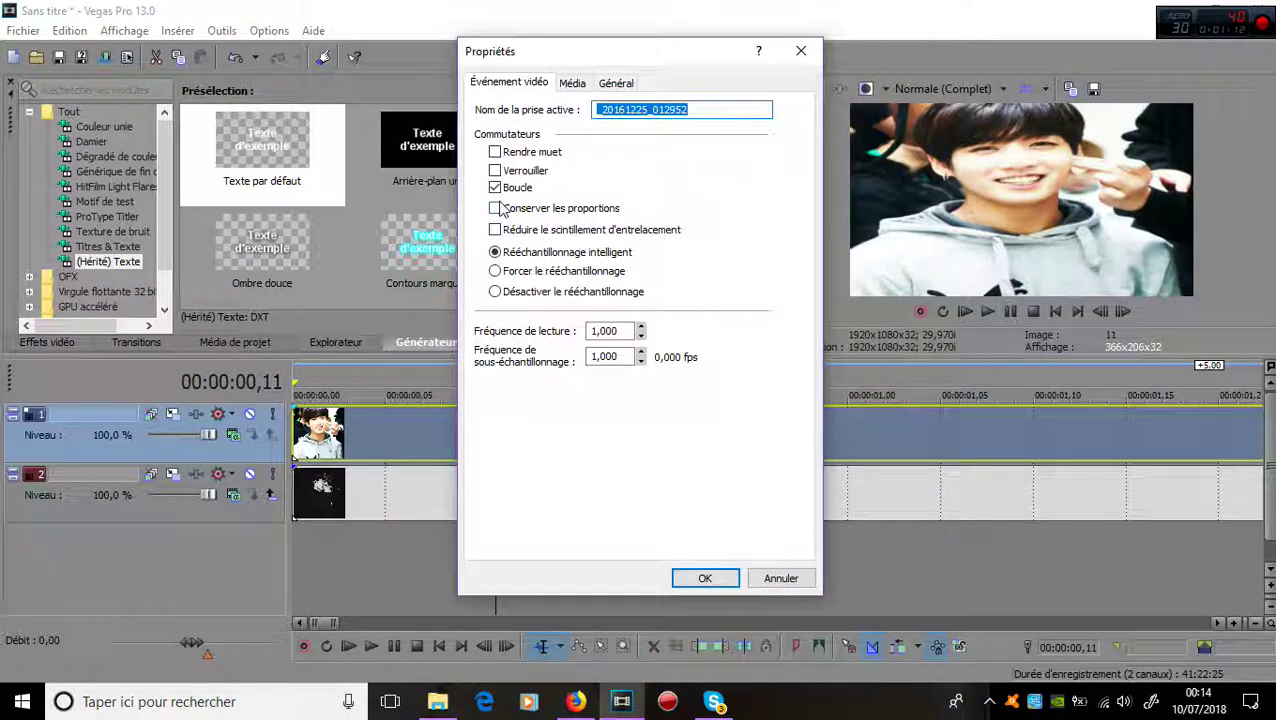
pyautogui.click(496, 208)
pyautogui.click(700, 578)
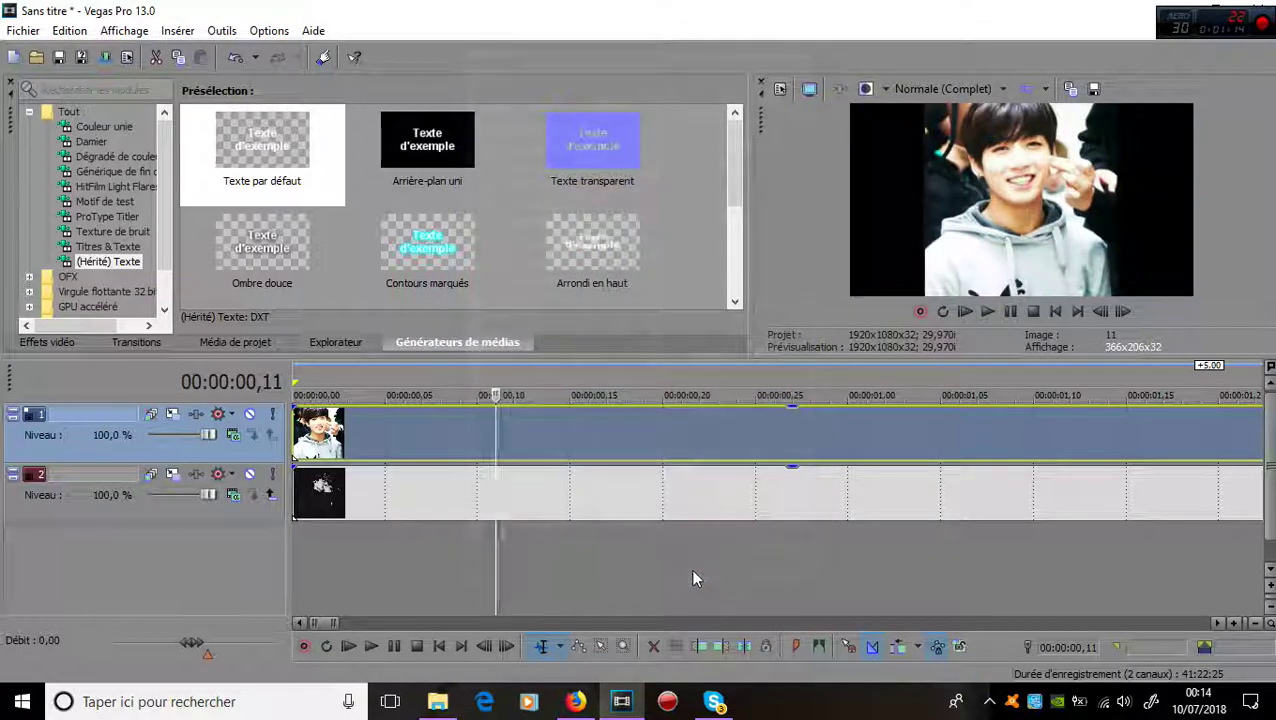
# Open the pan/crop settings of the track 1 picture and restore its crop frame to the default.
pyautogui.rightClick(519, 440)
pyautogui.click(559, 152)
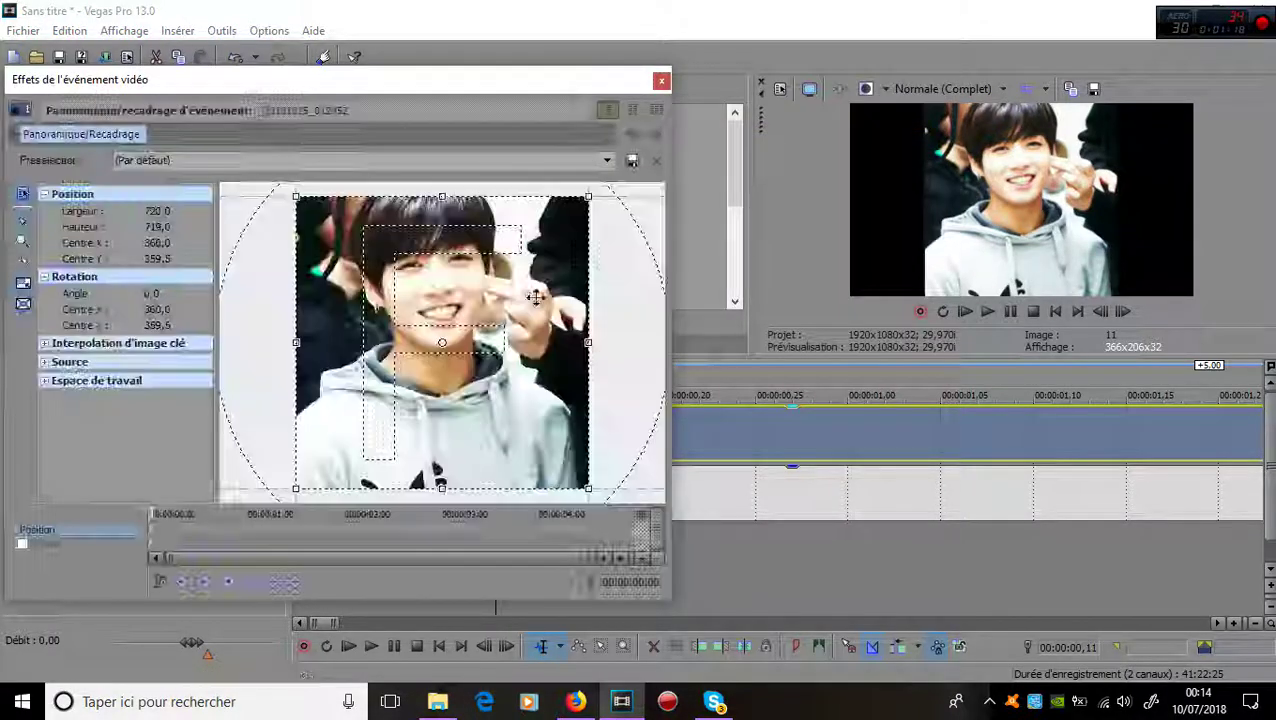
pyautogui.moveTo(484, 336); pyautogui.dragTo(535, 358)
pyautogui.rightClick(538, 372)
pyautogui.click(552, 384)
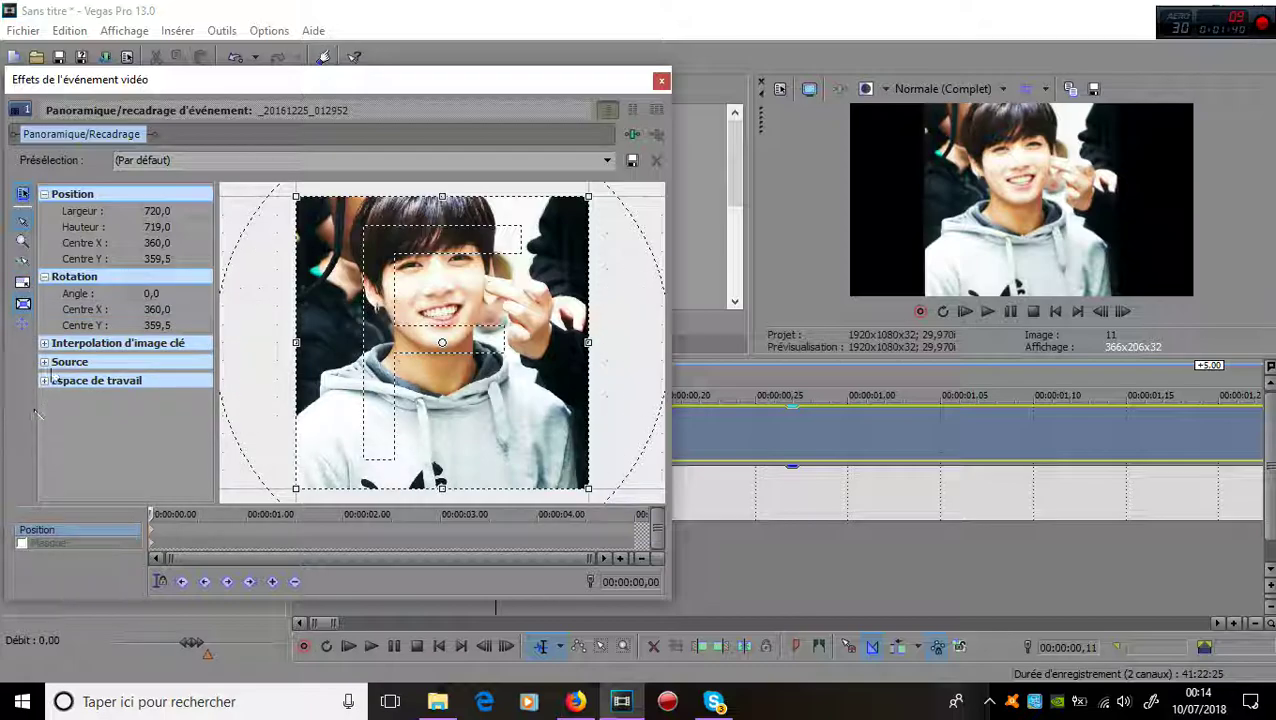
# Reduce the height of the track 1 picture's crop frame to about 404, keeping its width at 720.
pyautogui.scroll(-3, 421, 349)
pyautogui.scroll(-2, 421, 349)
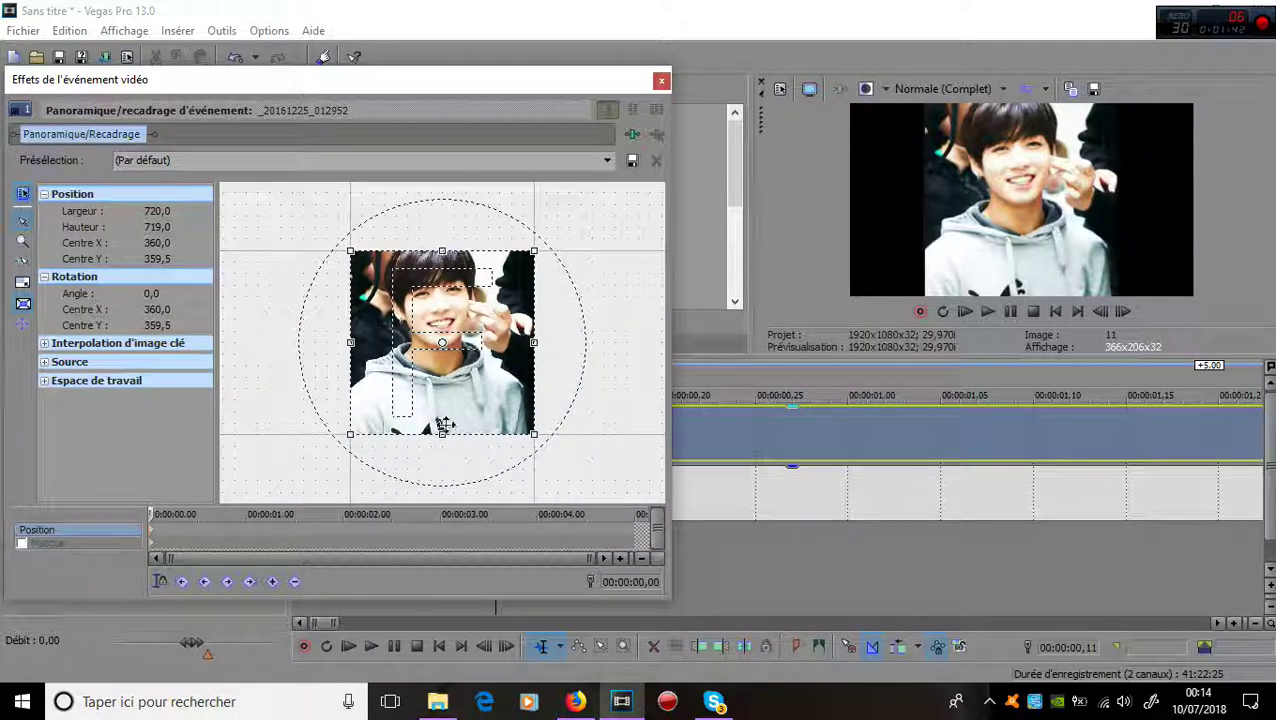
pyautogui.moveTo(443, 432); pyautogui.dragTo(445, 395)
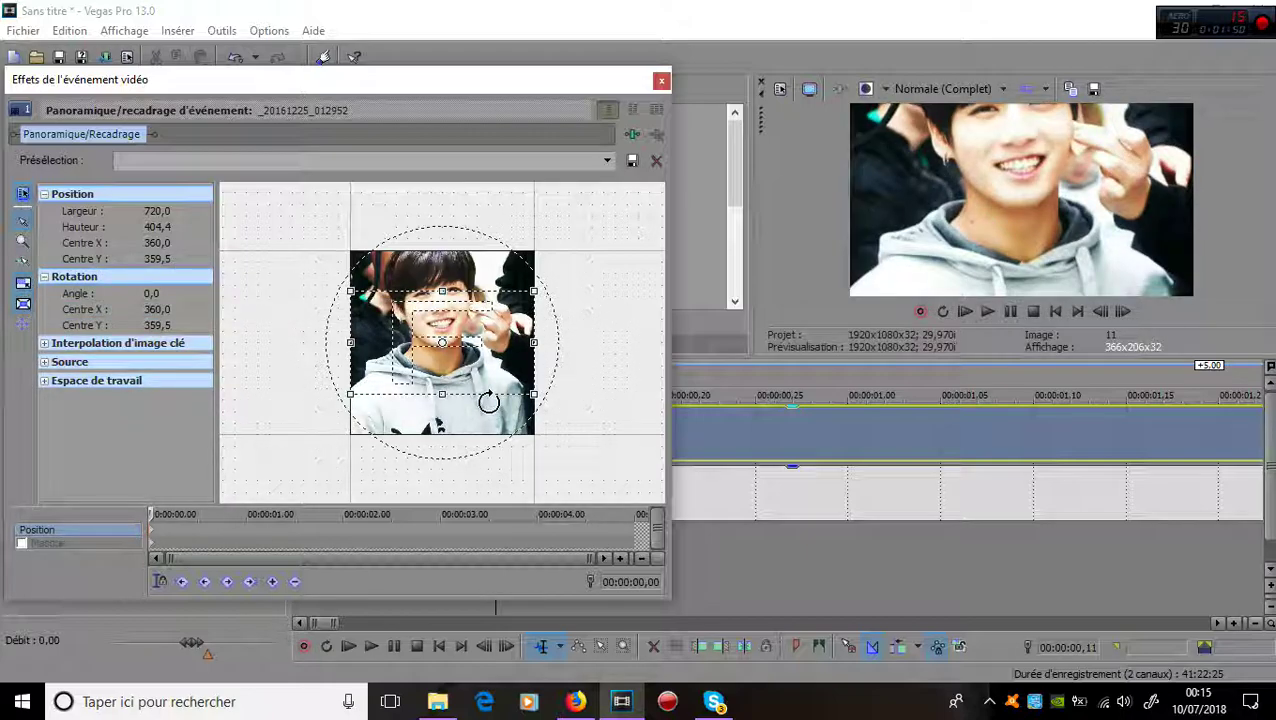
# Enlarge the track 1 crop frame proportionally to about 1267 by 712 and centre it at about X 631, Y 356.
pyautogui.moveTo(489, 398); pyautogui.dragTo(498, 438)
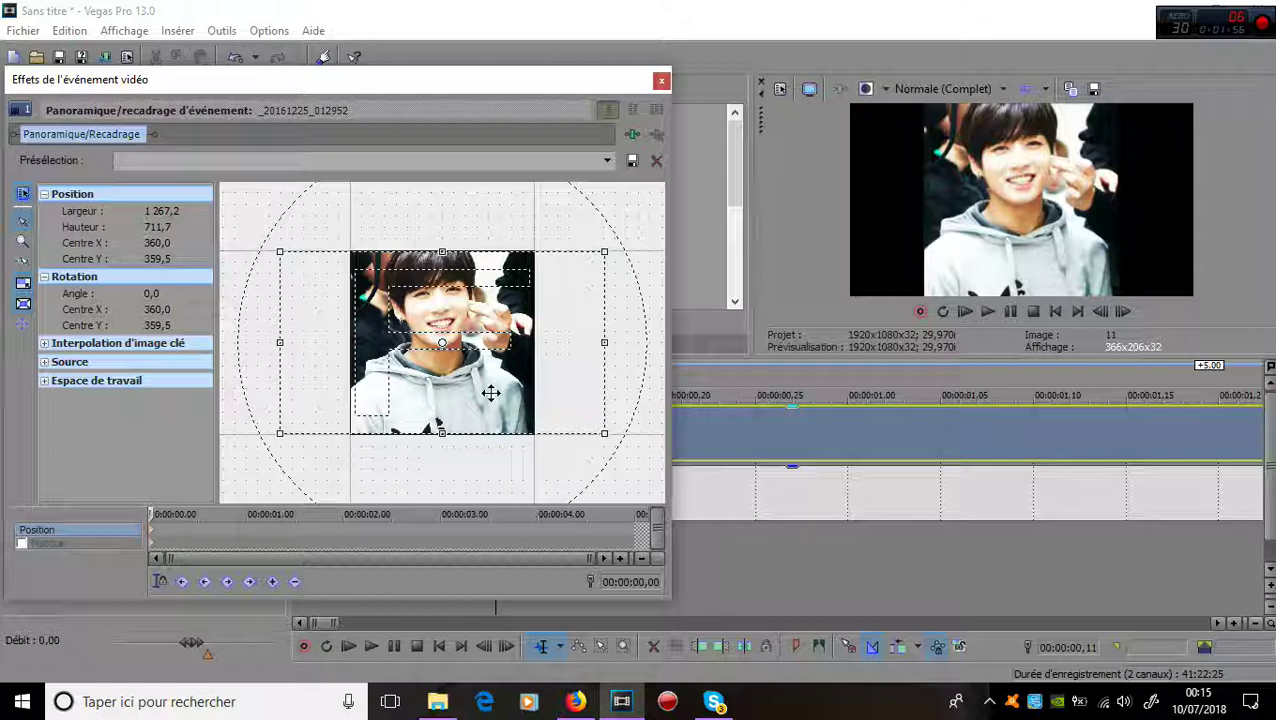
pyautogui.moveTo(490, 381); pyautogui.dragTo(560, 380)
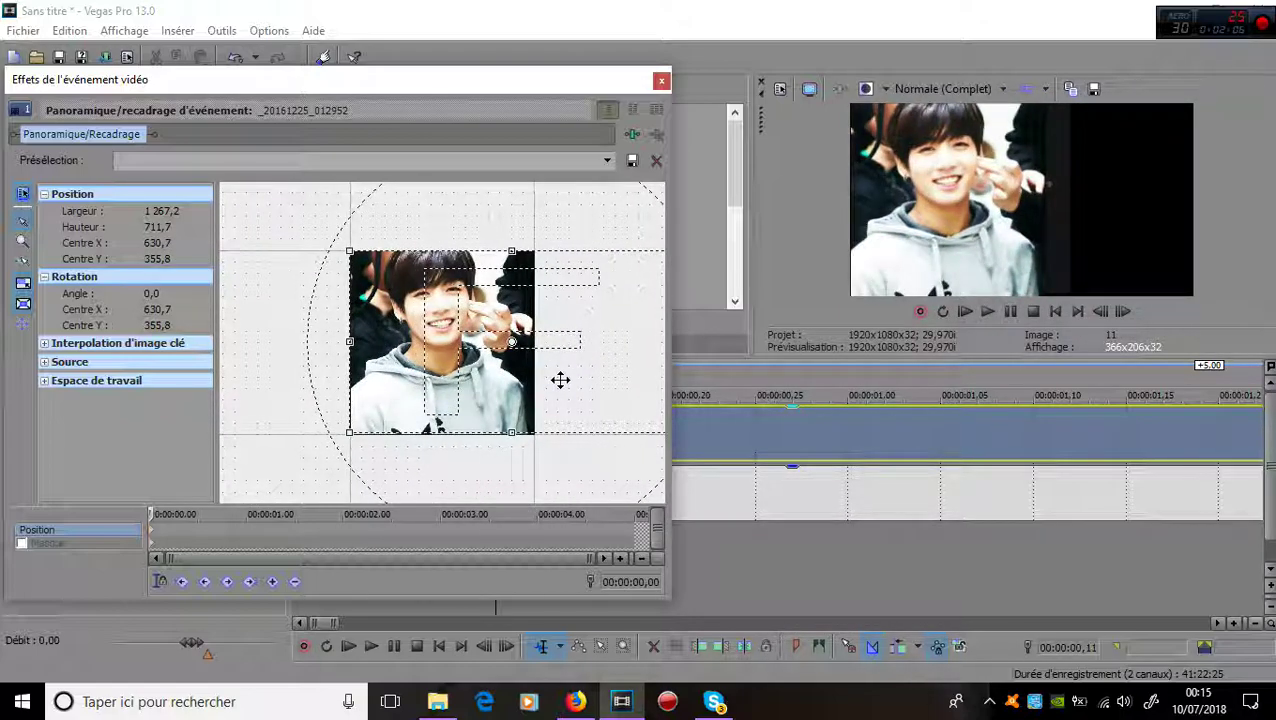
pyautogui.click(661, 81)
# Check the Conserver les proportions option in the properties of the track 2 picture.
pyautogui.click(423, 514)
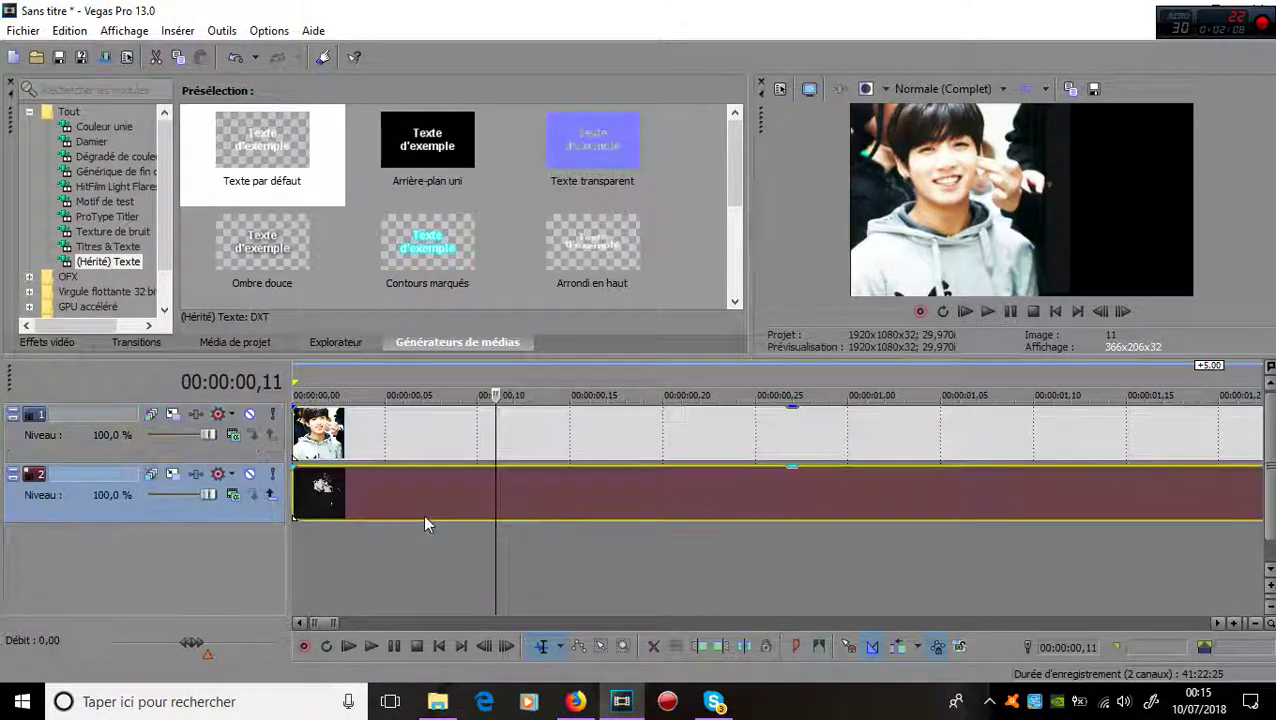
pyautogui.rightClick(421, 505)
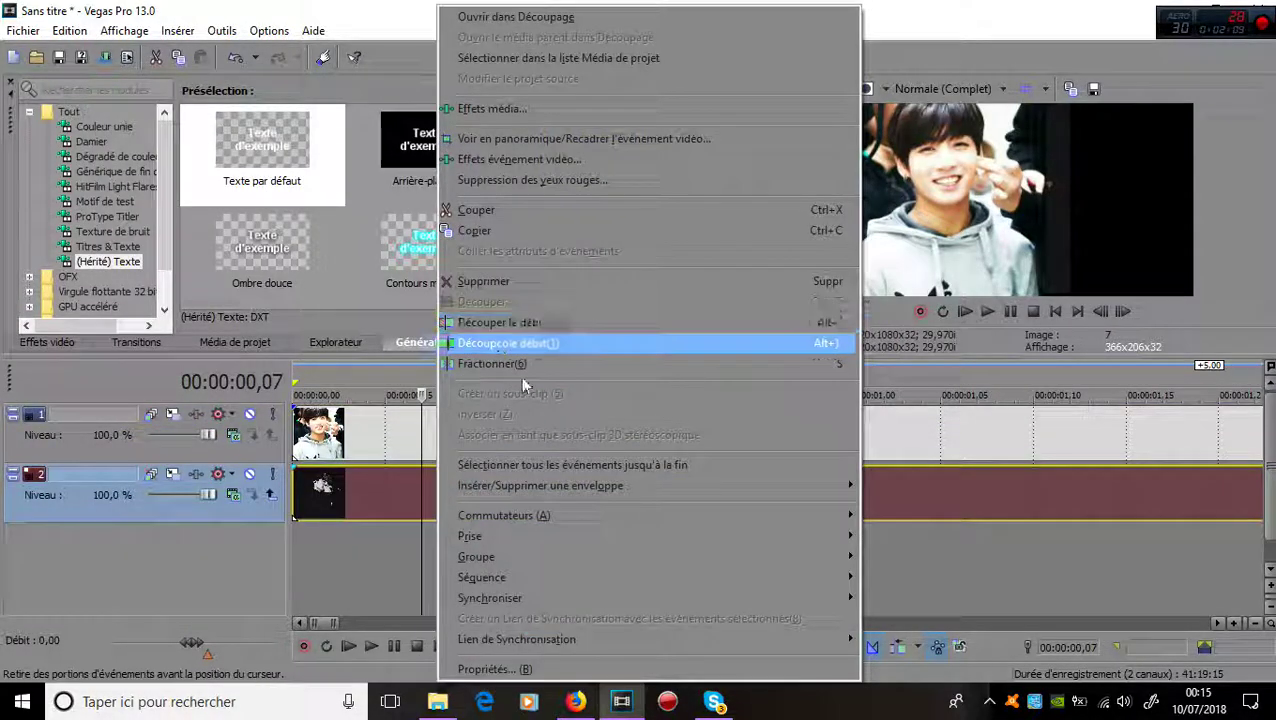
pyautogui.click(505, 665)
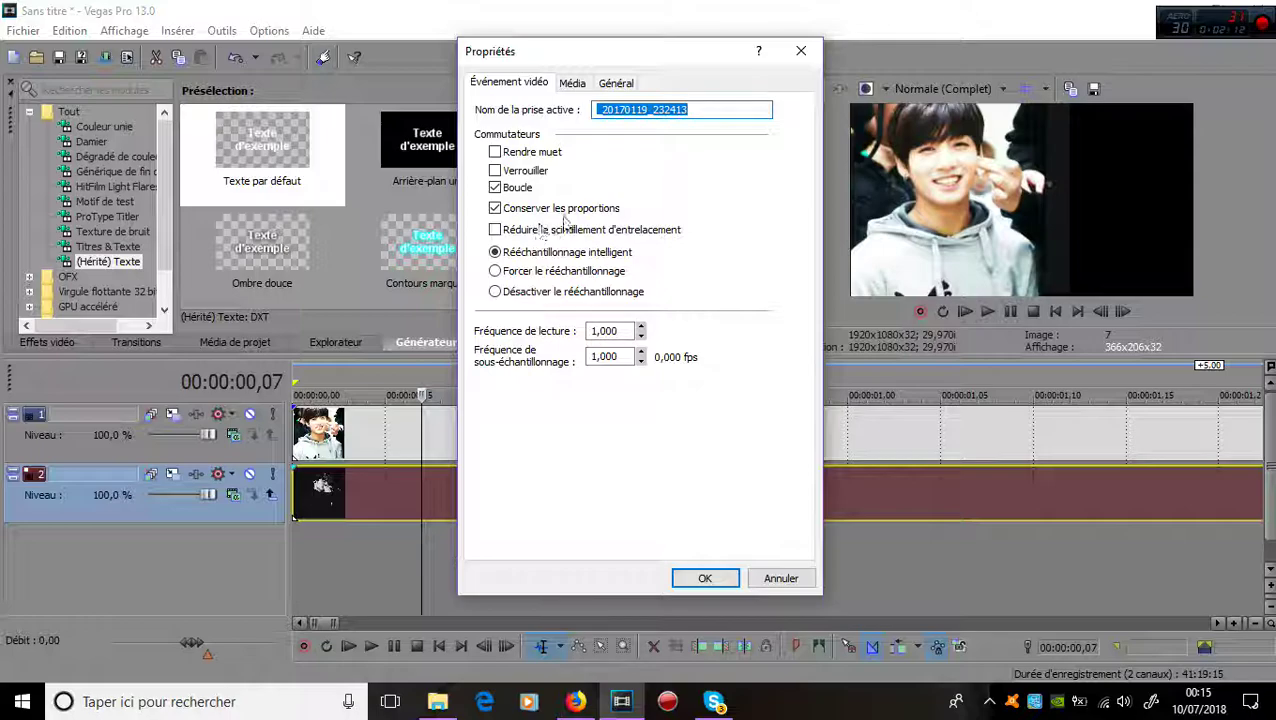
pyautogui.click(801, 50)
# Open the pan/crop settings of the track 2 picture and restore its crop frame to the default.
pyautogui.rightClick(520, 486)
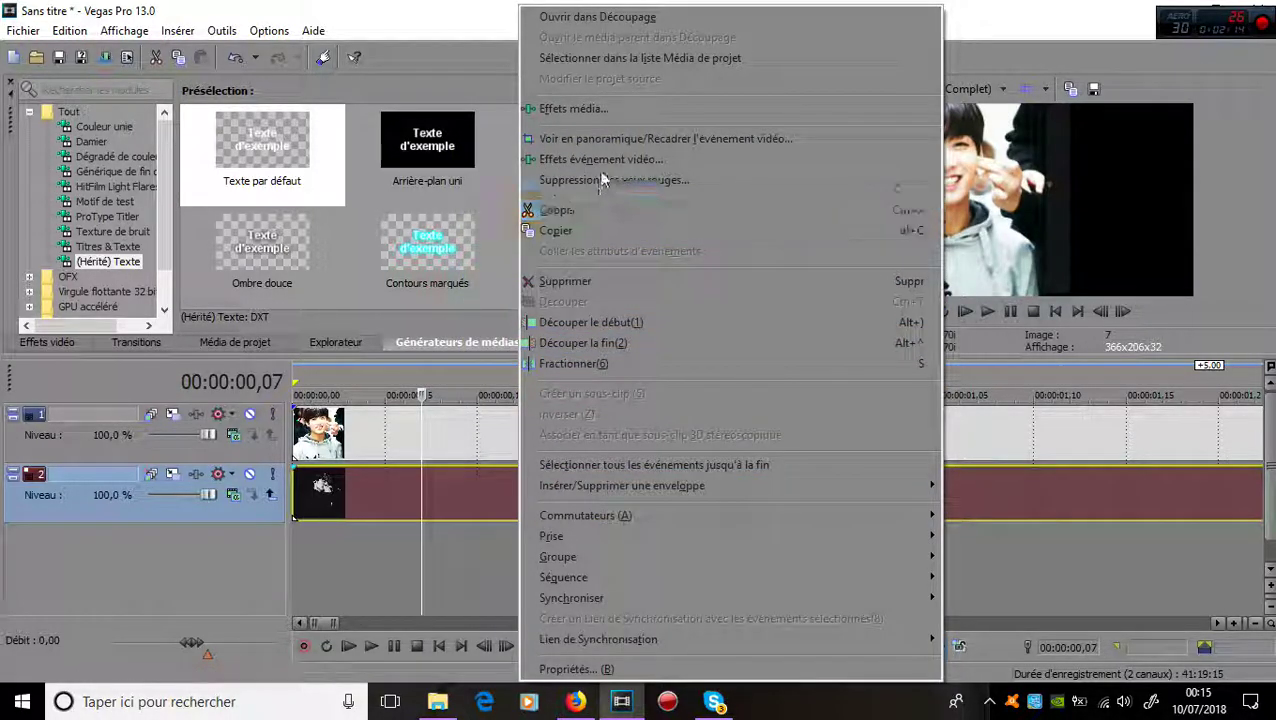
pyautogui.click(620, 139)
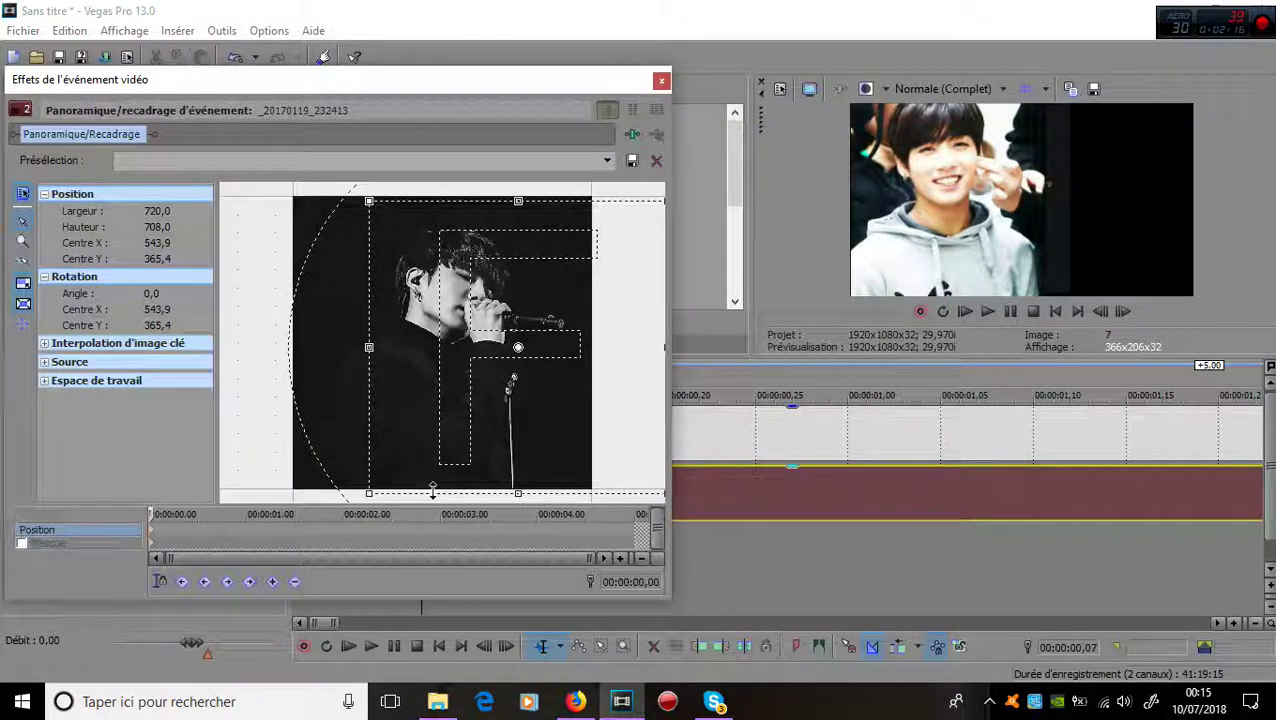
pyautogui.rightClick(462, 470)
pyautogui.click(478, 476)
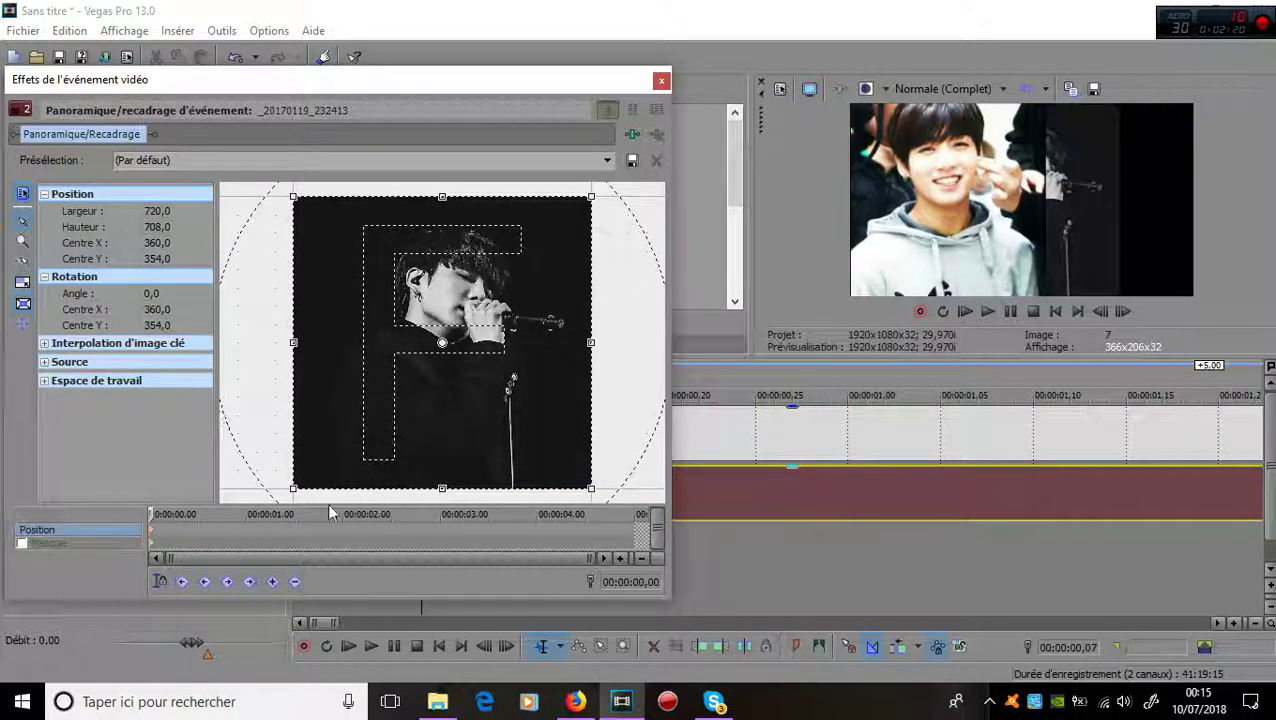
# Reshape the track 2 picture's crop frame to a wide format of about 1128 by 640, centred at about X 22, Y 386.
pyautogui.moveTo(354, 494); pyautogui.dragTo(344, 428)
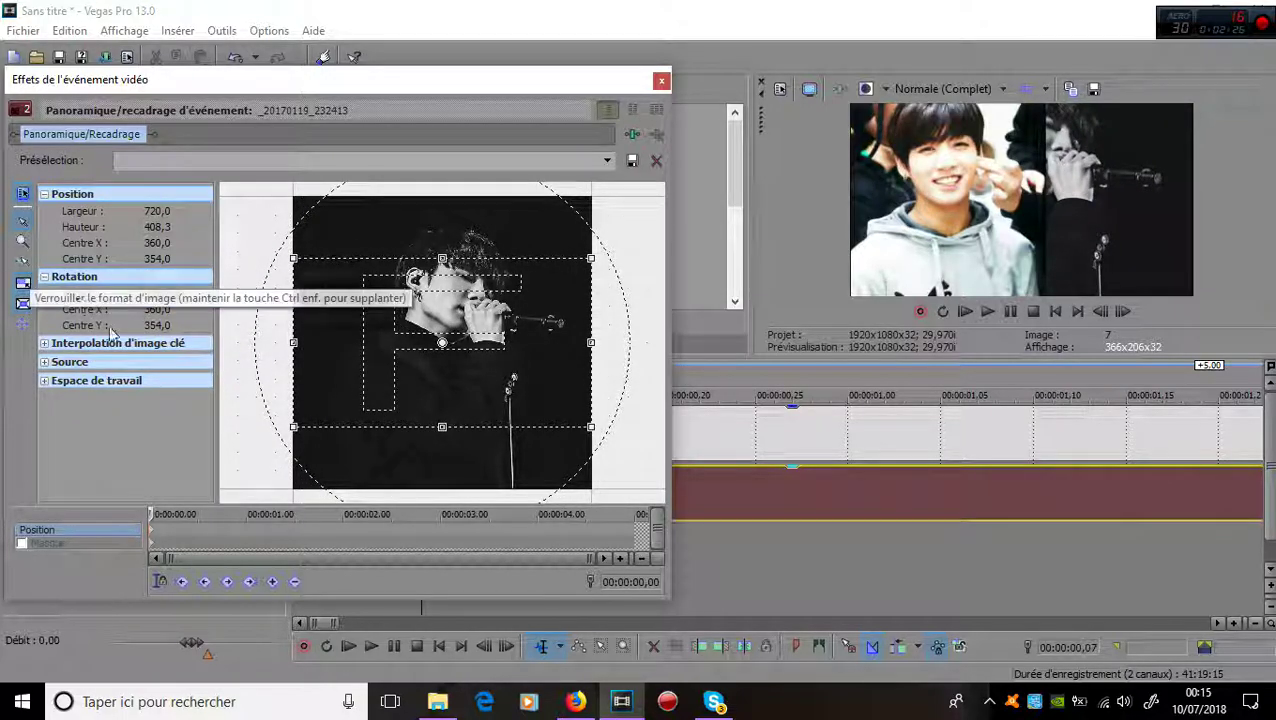
pyautogui.moveTo(418, 484); pyautogui.dragTo(284, 438)
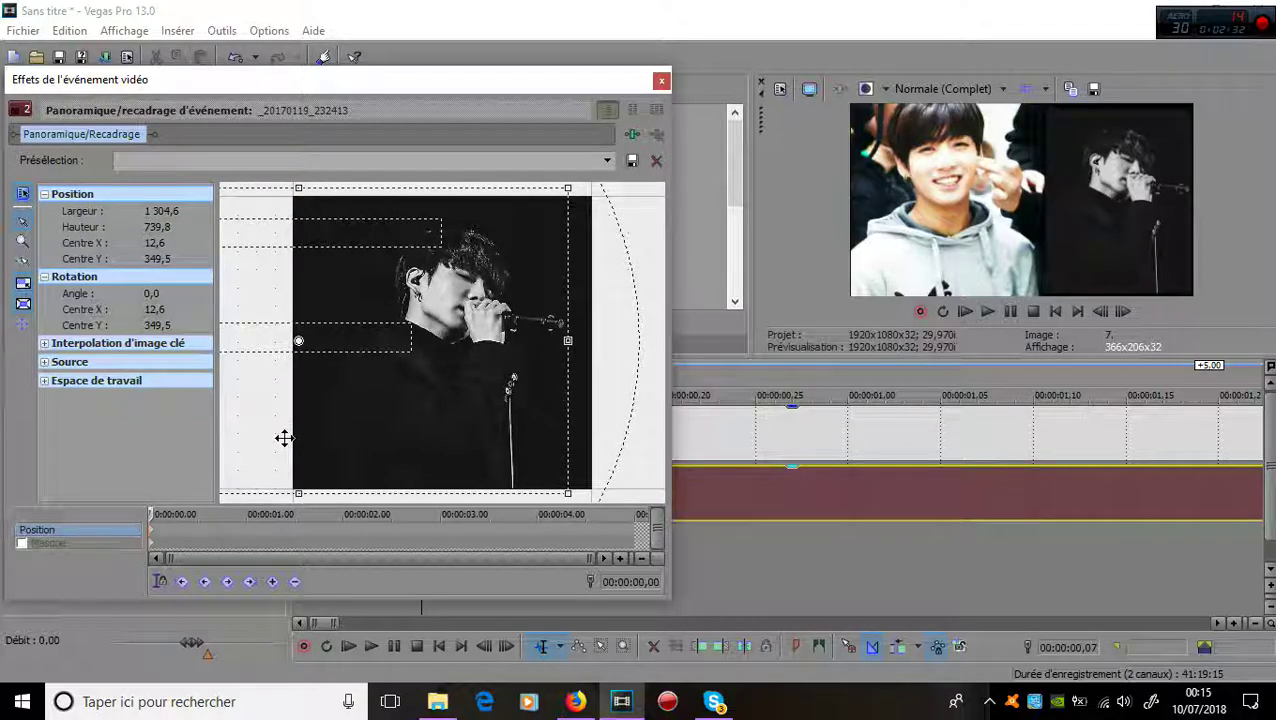
pyautogui.moveTo(306, 490); pyautogui.dragTo(320, 455)
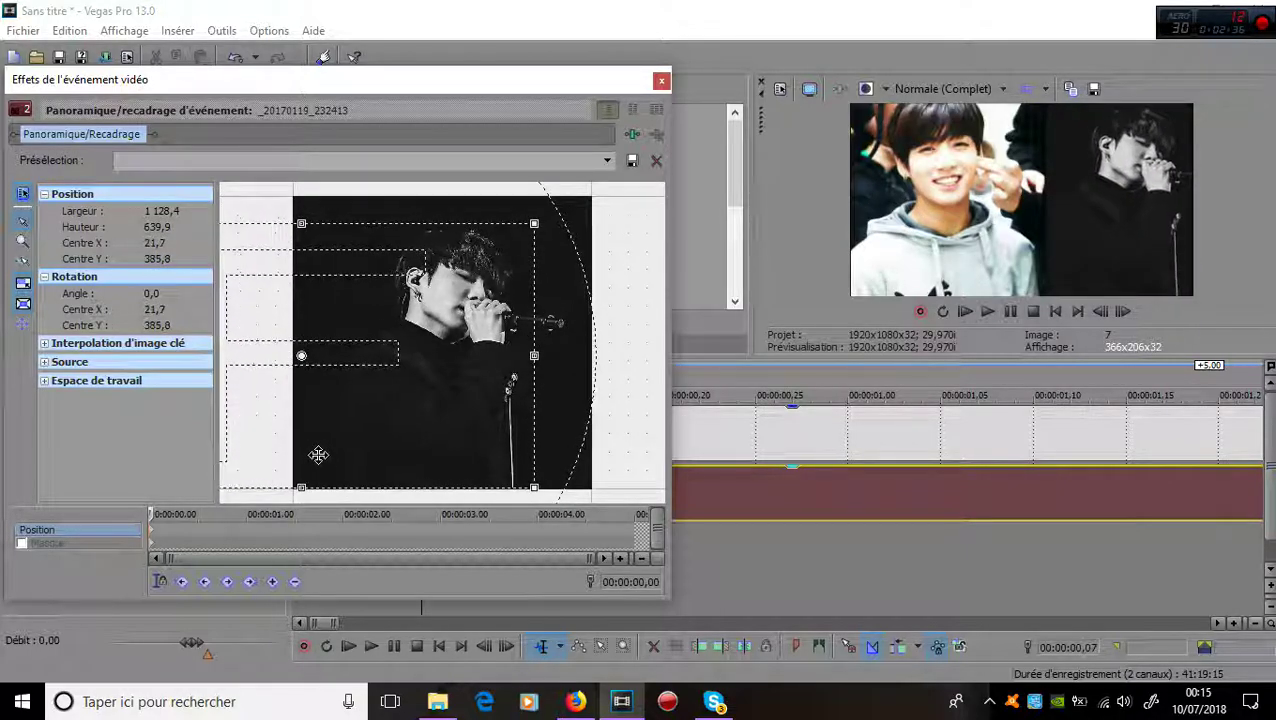
# Reopen the pan/crop settings of the track 1 picture and centre its crop frame at about X 686, Y 360.
pyautogui.click(661, 80)
pyautogui.rightClick(608, 436)
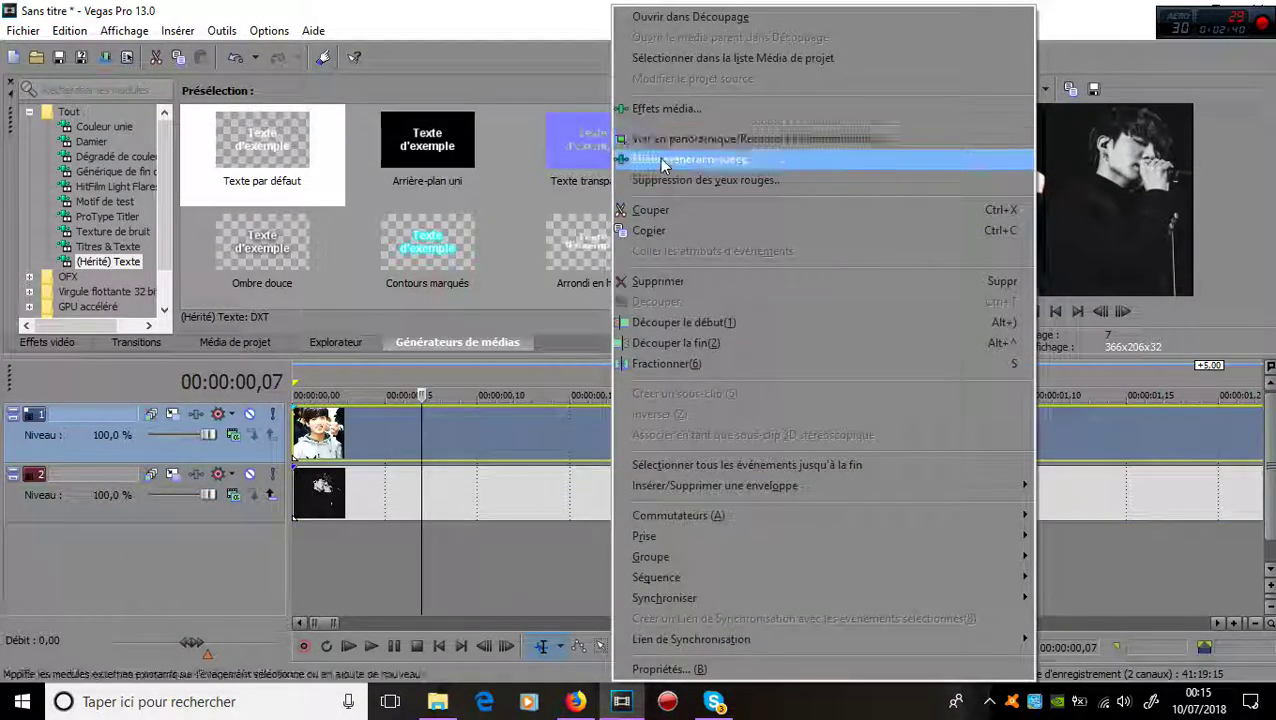
pyautogui.click(659, 158)
pyautogui.moveTo(511, 412); pyautogui.dragTo(524, 407)
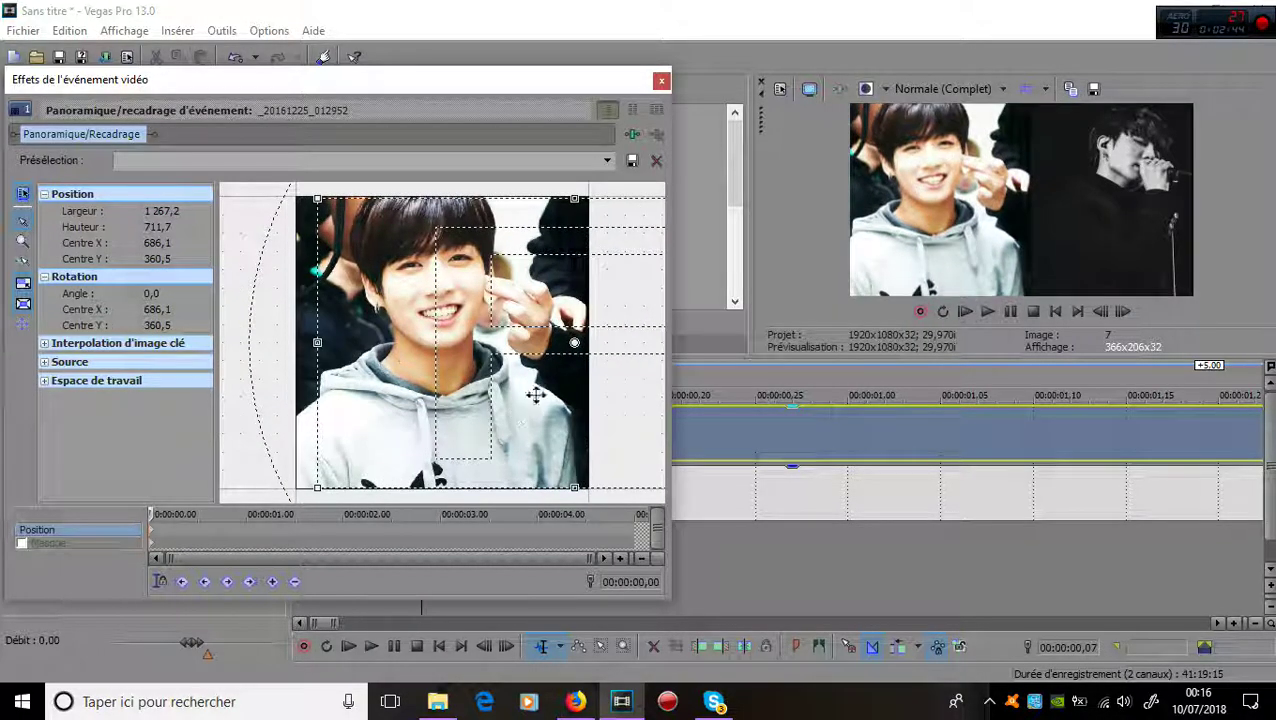
pyautogui.click(661, 80)
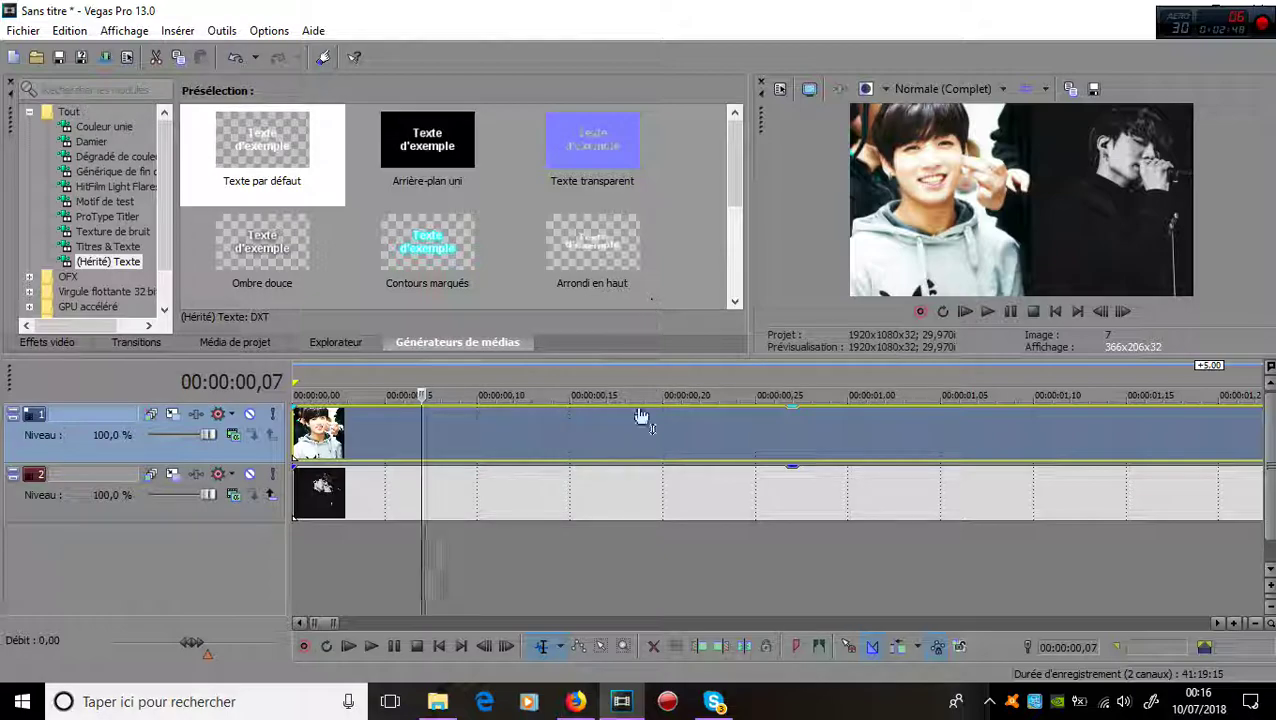
# Split the pictures on both tracks at 00:00:00,13.
pyautogui.scroll(-4, 688, 508)
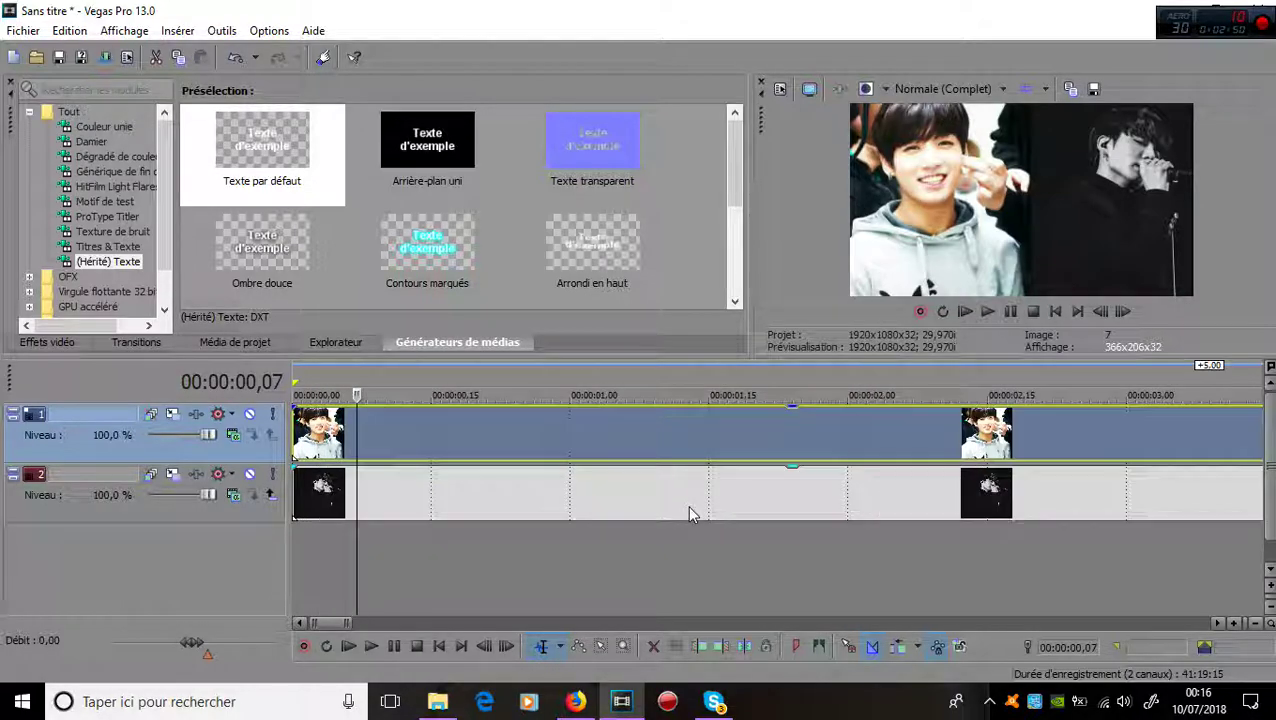
pyautogui.scroll(-3, 687, 504)
pyautogui.click(338, 425)
pyautogui.press('s')
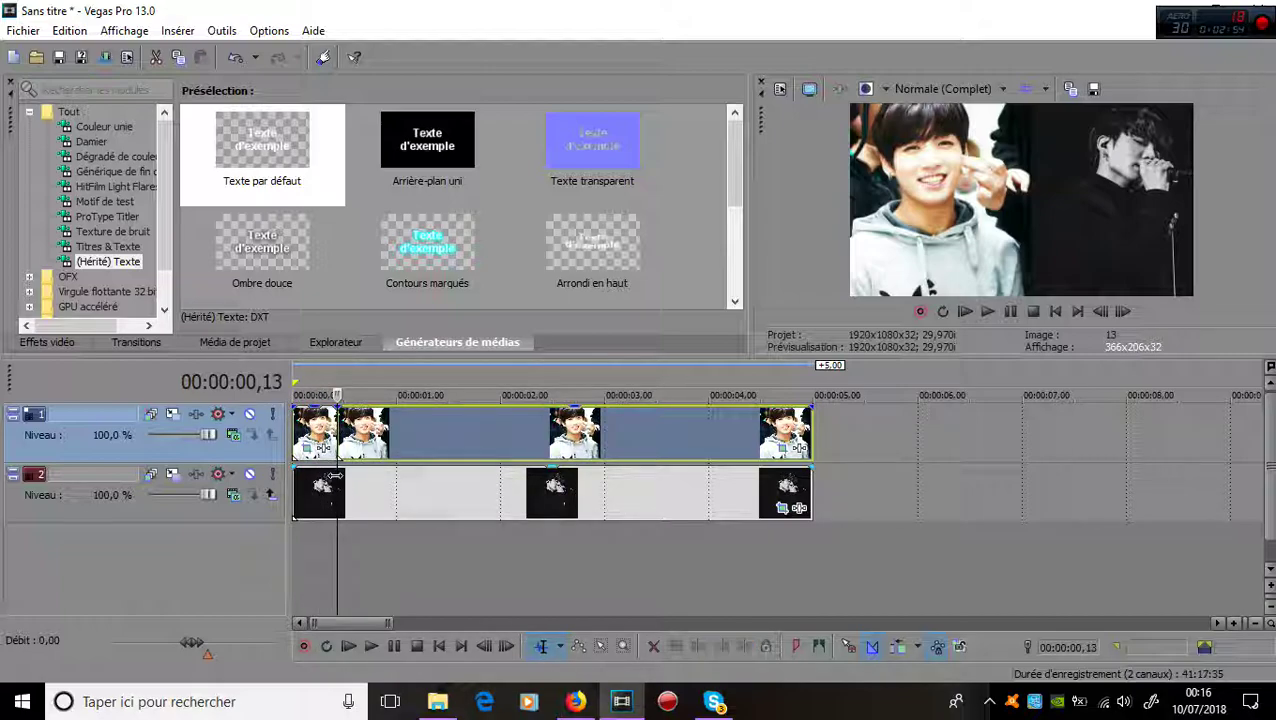
# Delete the picture segments after the split on track 1 and track 2.
pyautogui.rightClick(394, 432)
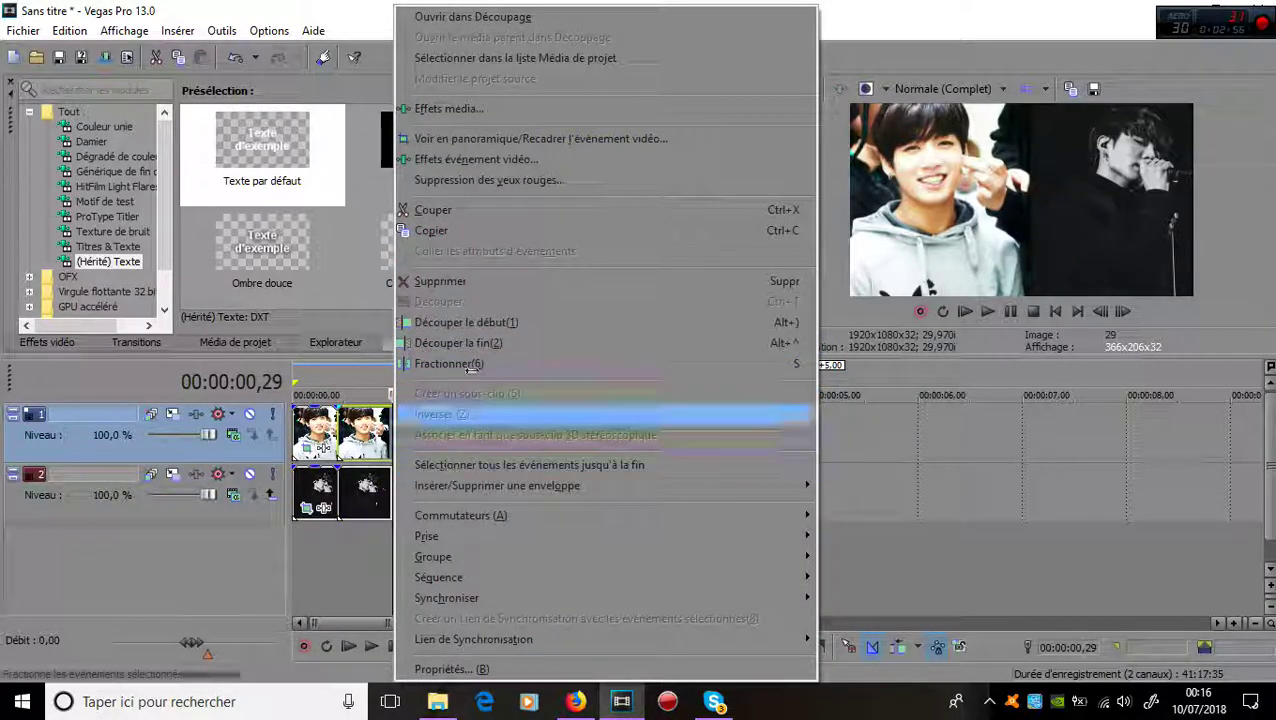
pyautogui.click(440, 281)
pyautogui.rightClick(384, 490)
pyautogui.click(430, 282)
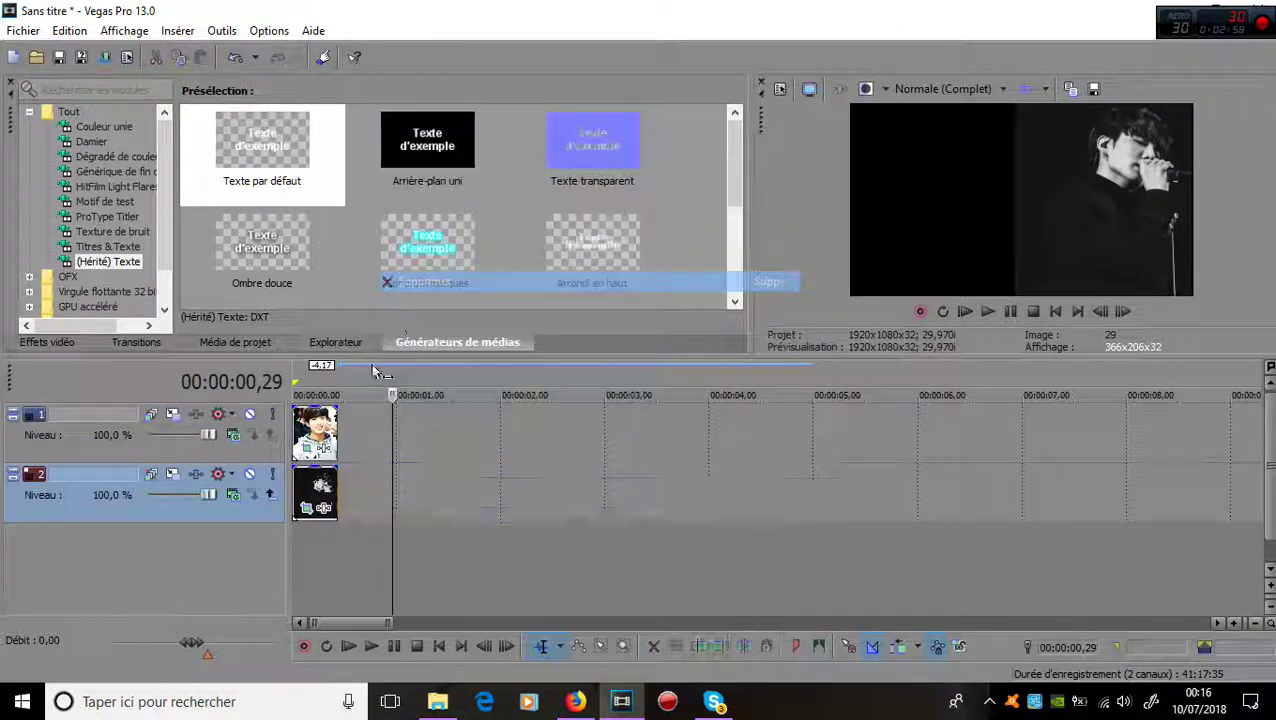
# Extend the remaining pictures on both tracks so they end at 00:00:01,09.
pyautogui.press('End')
pyautogui.scroll(5, 376, 449)
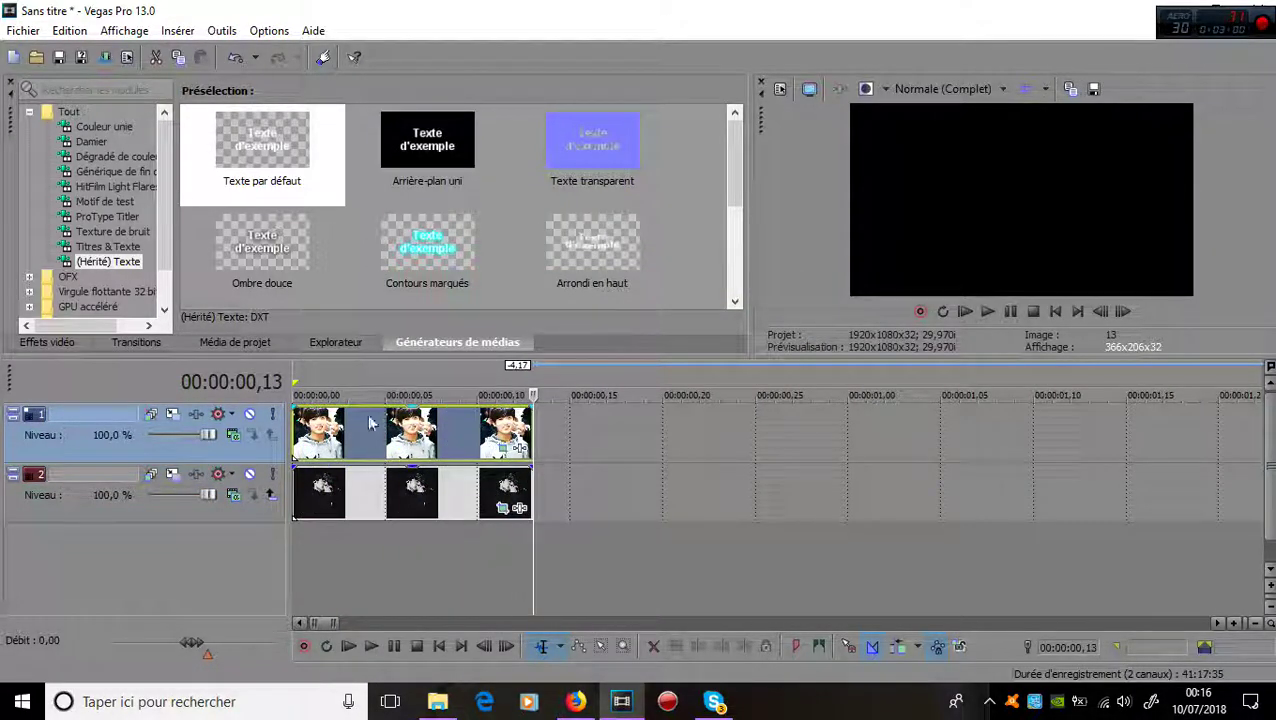
pyautogui.moveTo(530, 445); pyautogui.dragTo(1012, 449)
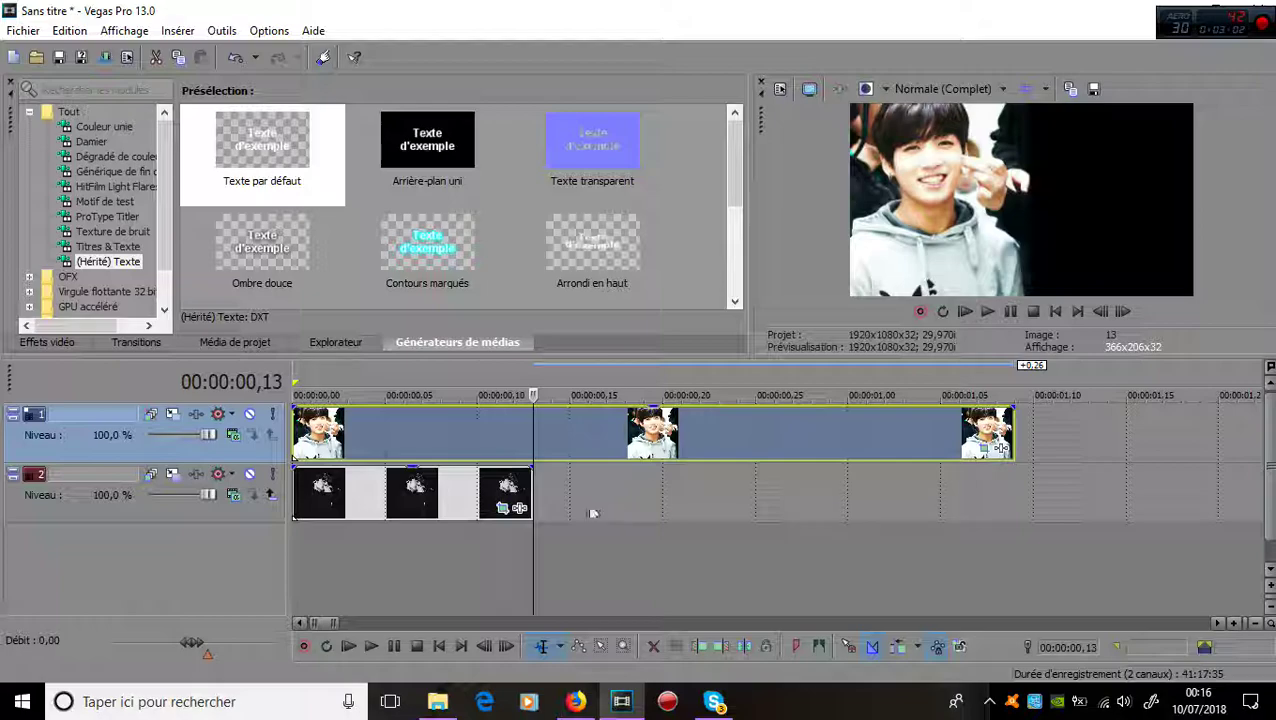
pyautogui.moveTo(540, 500); pyautogui.dragTo(1012, 495)
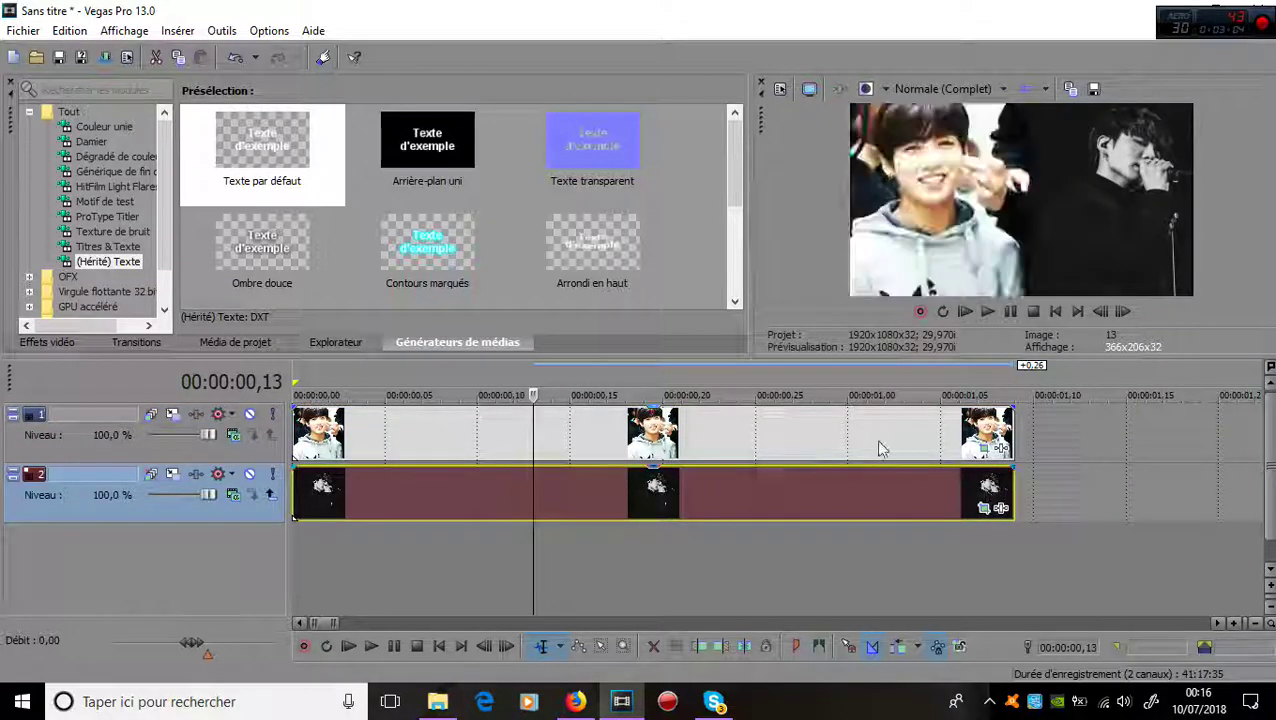
pyautogui.click(878, 449)
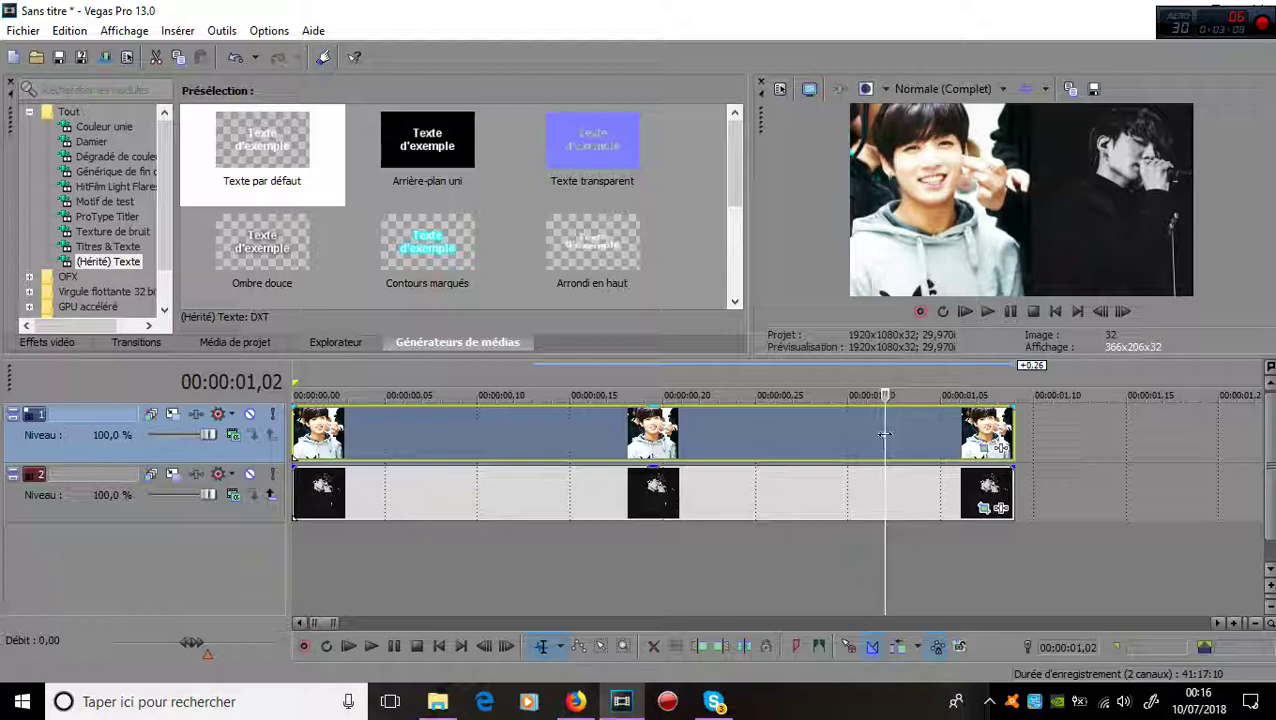
pyautogui.click(627, 432)
pyautogui.click(310, 430)
pyautogui.moveTo(308, 430); pyautogui.dragTo(484, 457)
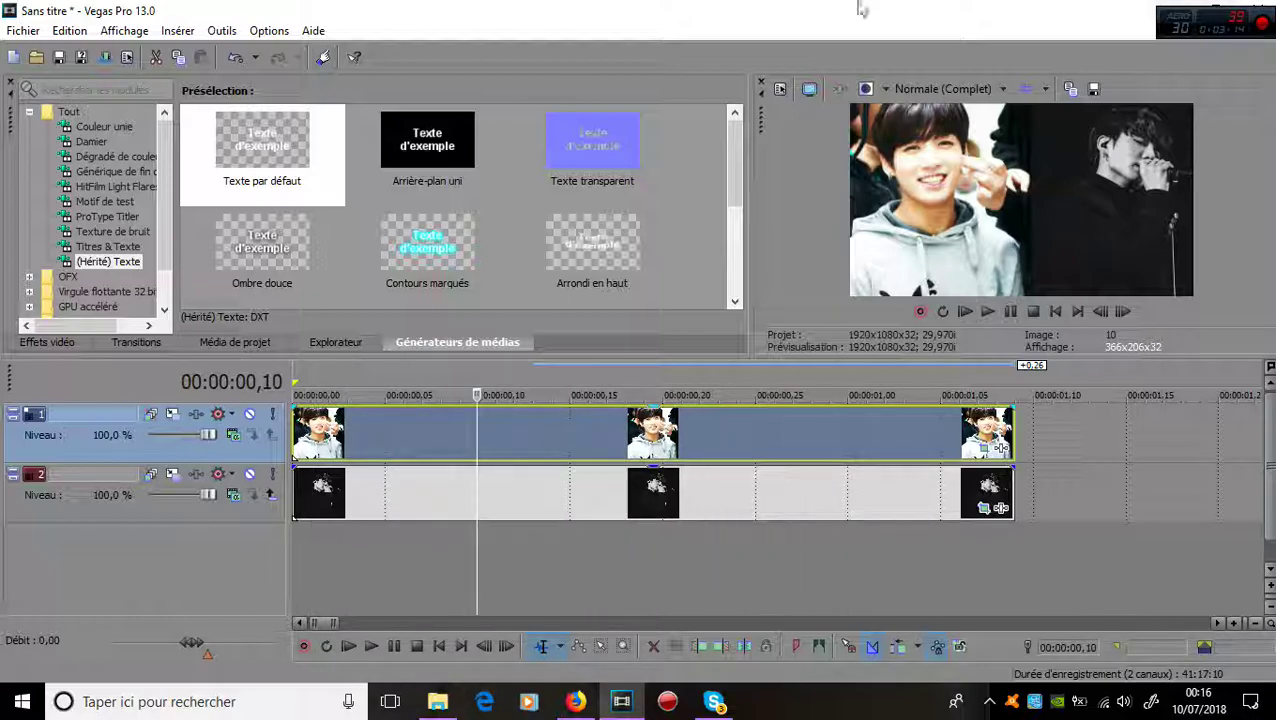
pyautogui.click(750, 437)
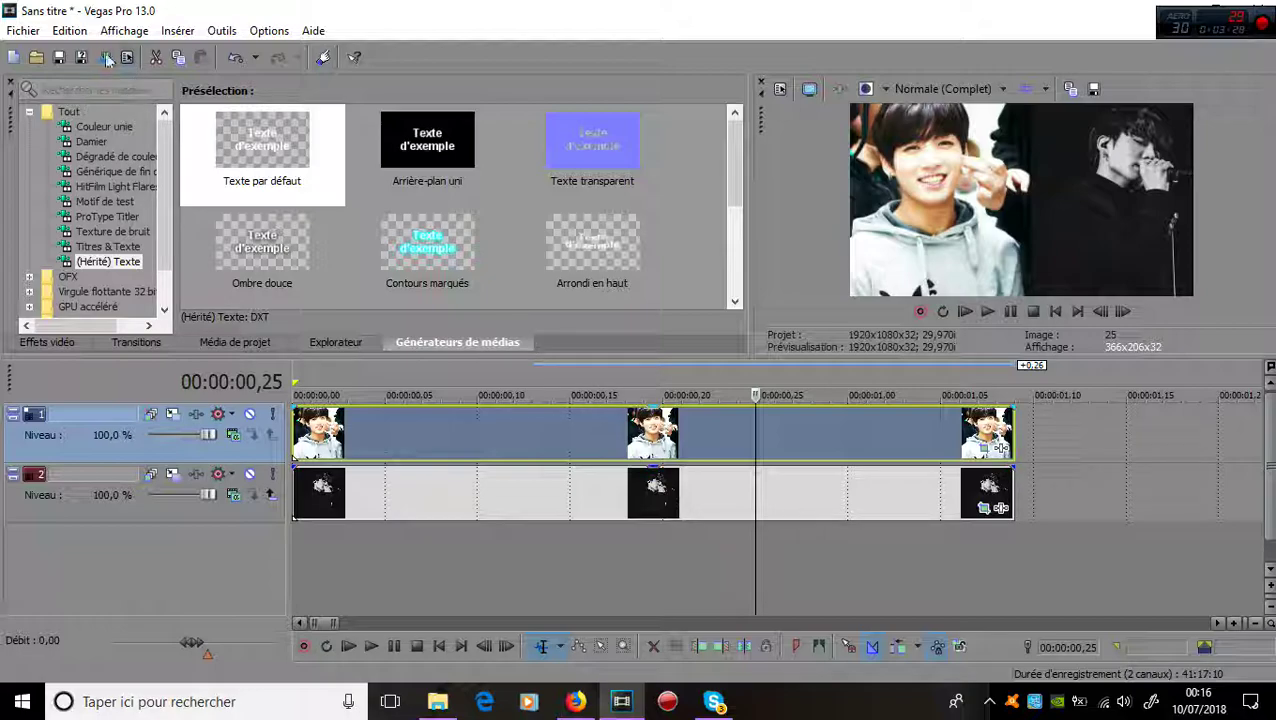
pyautogui.click(23, 31)
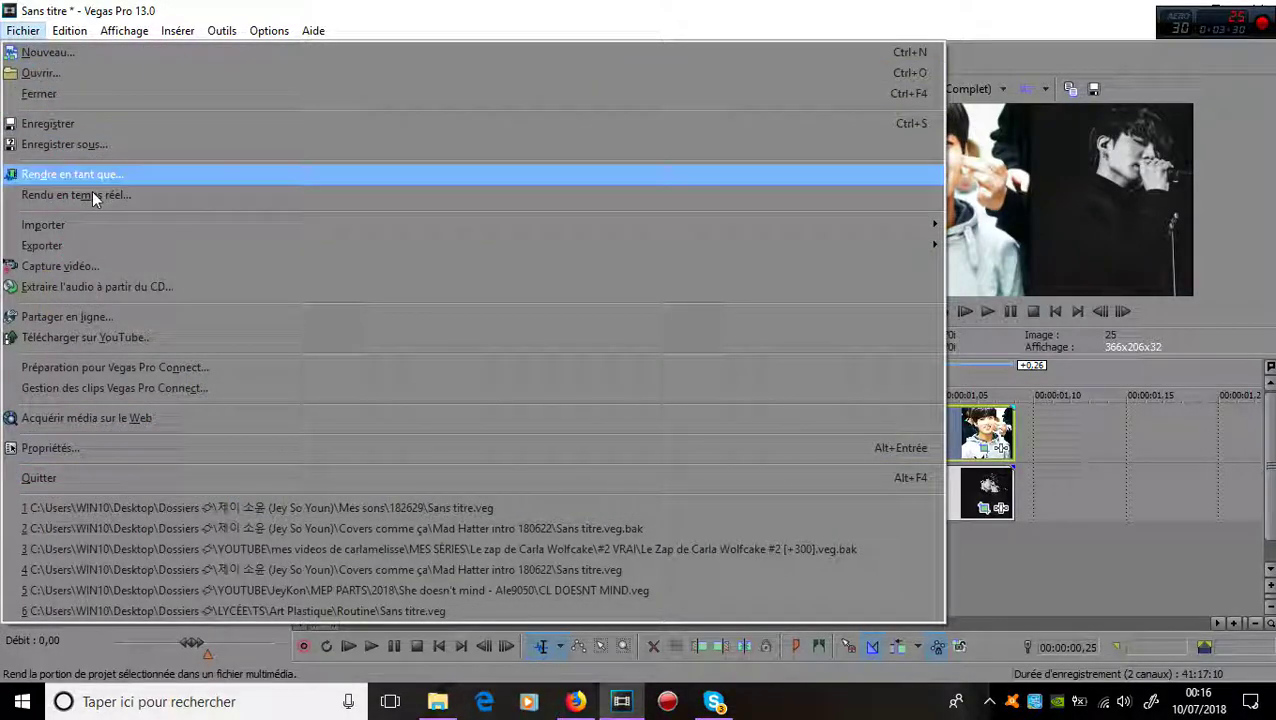
pyautogui.click(22, 30)
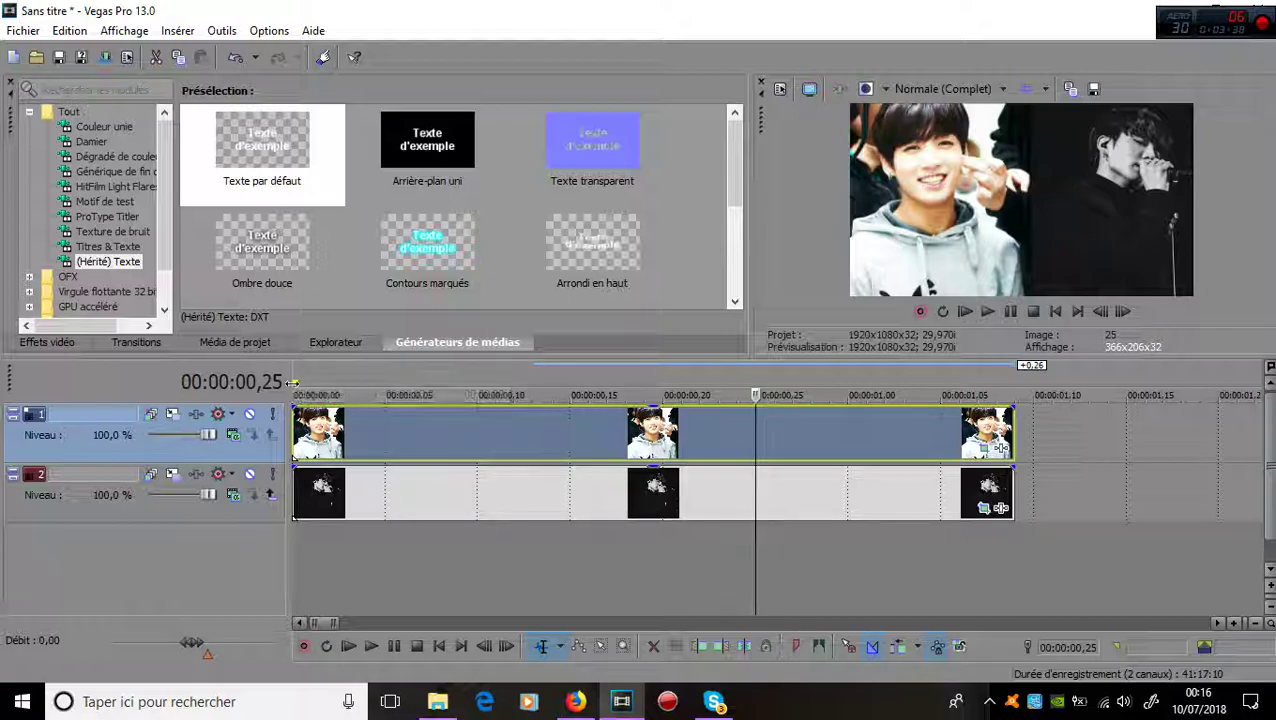
# Set the loop region to span both pictures, from 00:00:00,00 to 00:00:01,09.
pyautogui.moveTo(293, 382); pyautogui.dragTo(1016, 443)
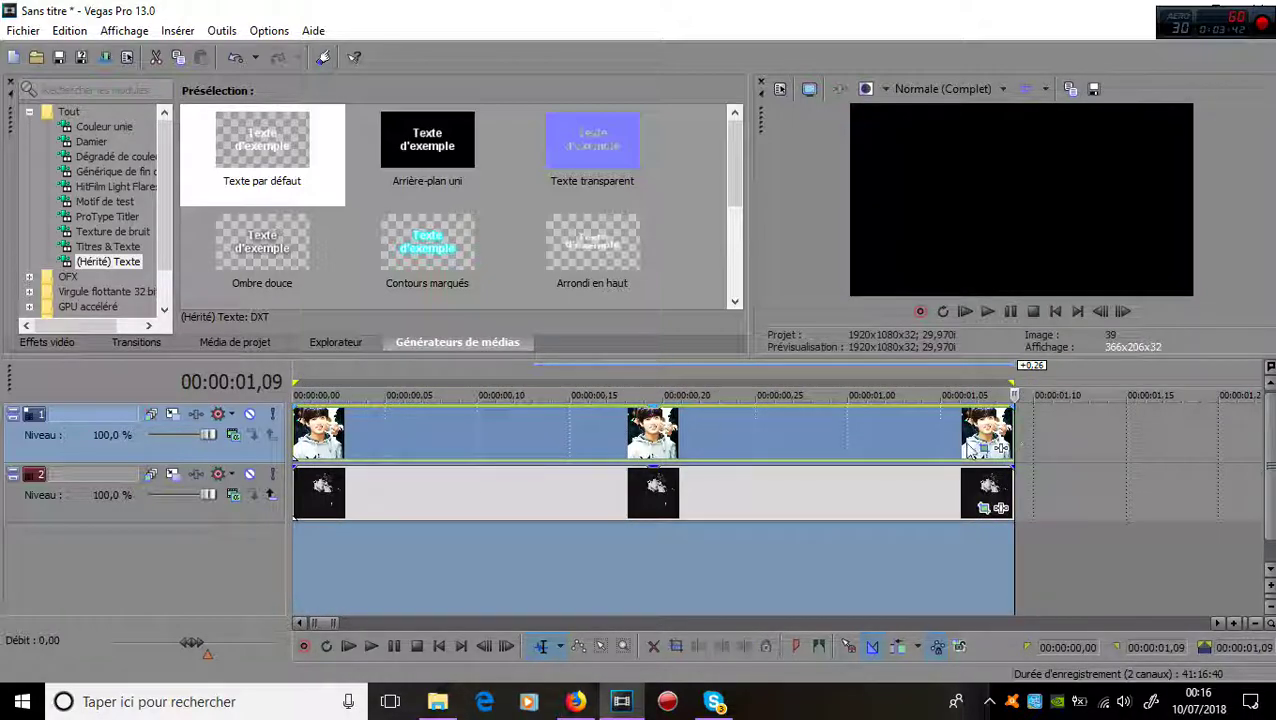
pyautogui.click(958, 600)
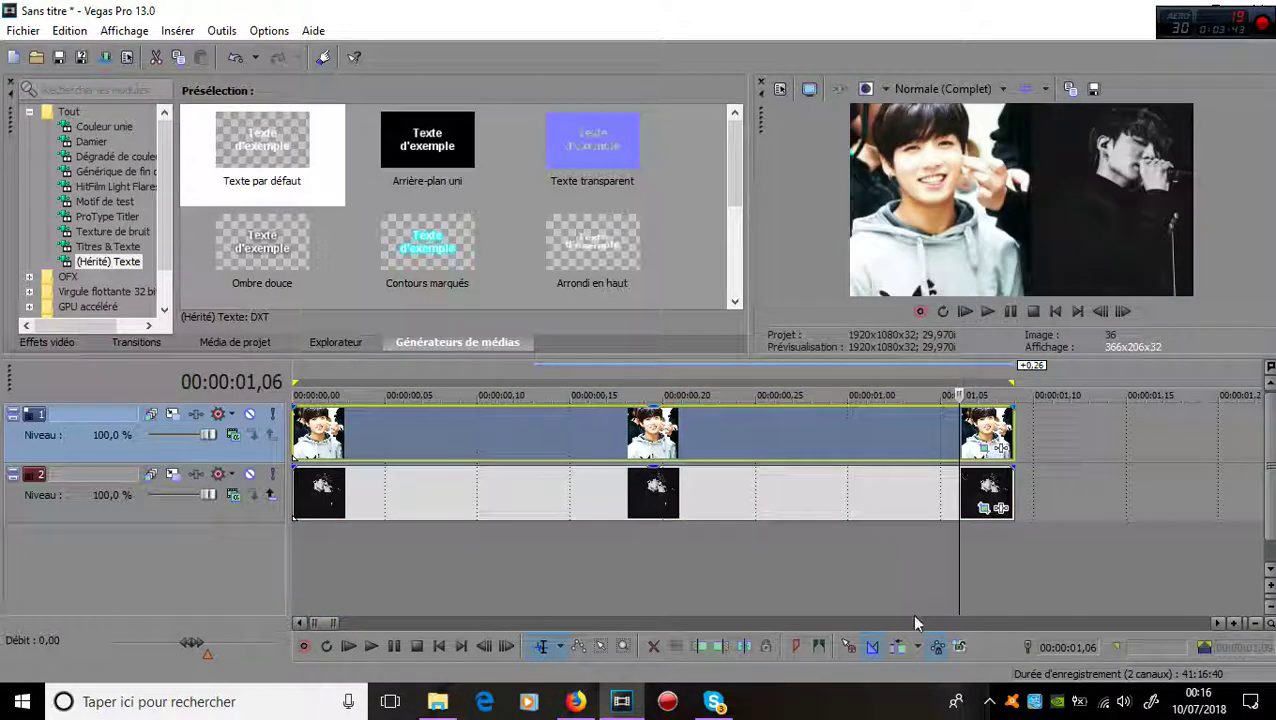
pyautogui.click(1013, 395)
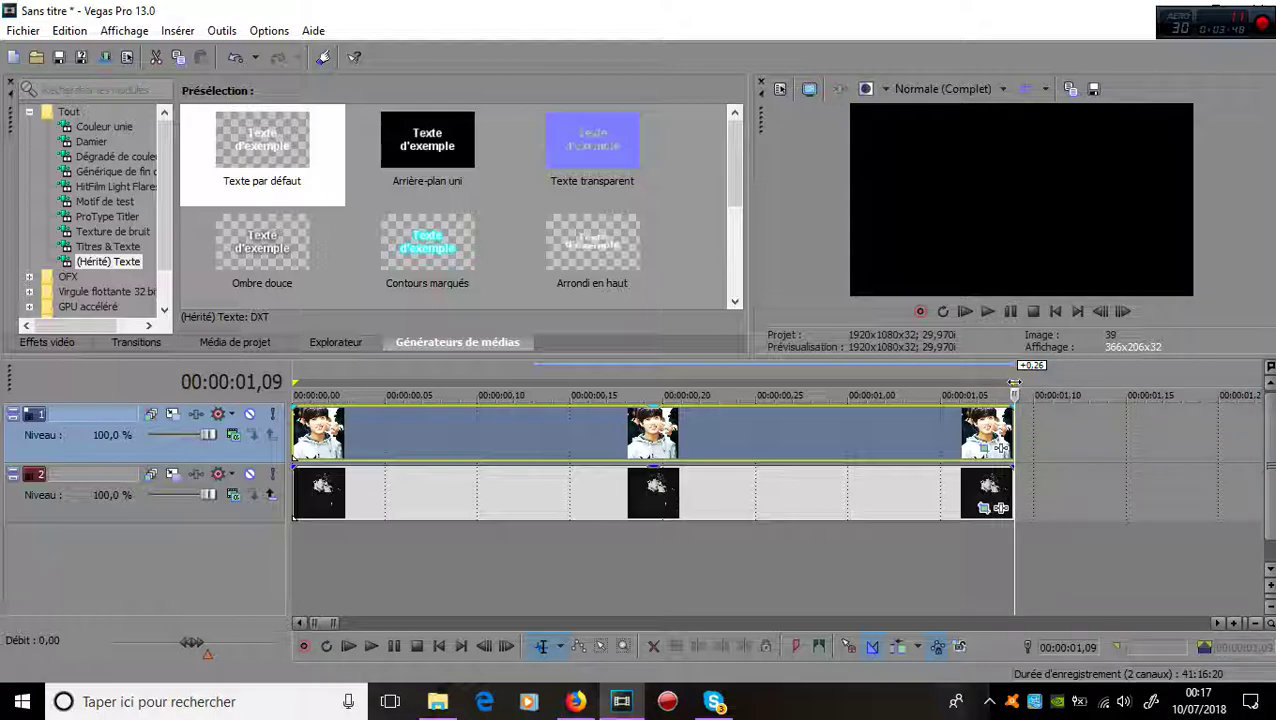
pyautogui.click(735, 421)
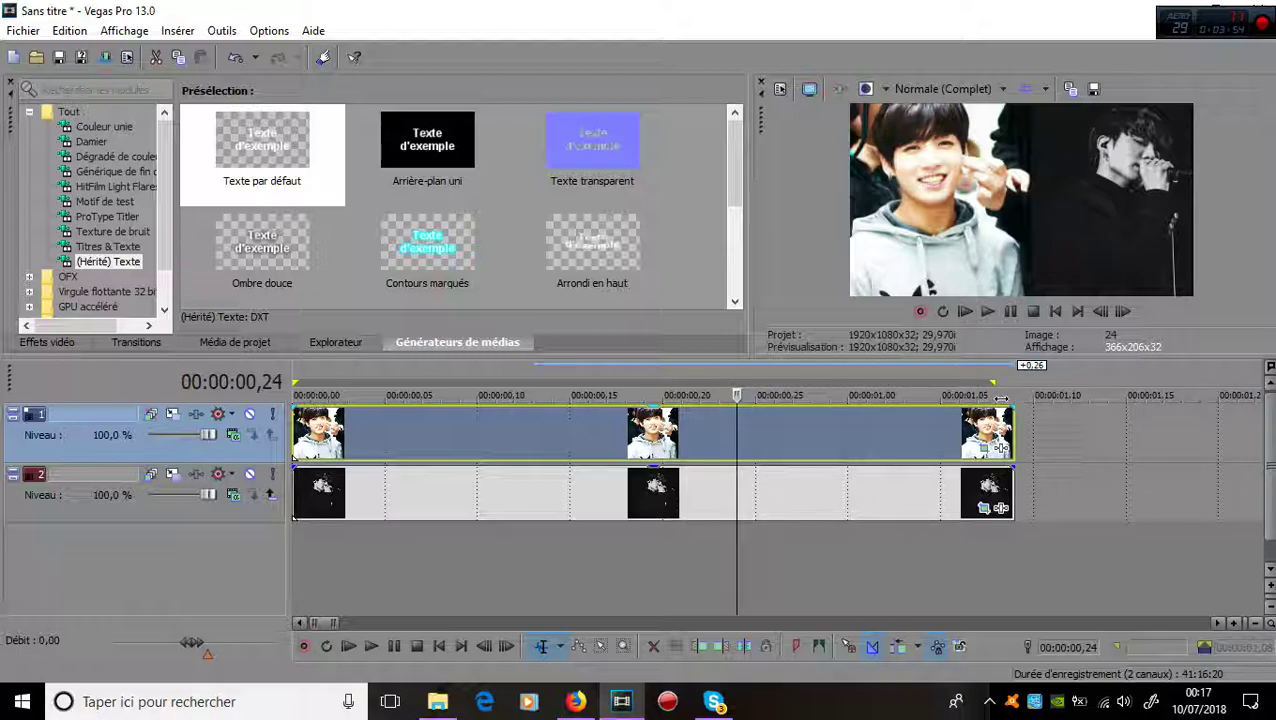
pyautogui.click(296, 420)
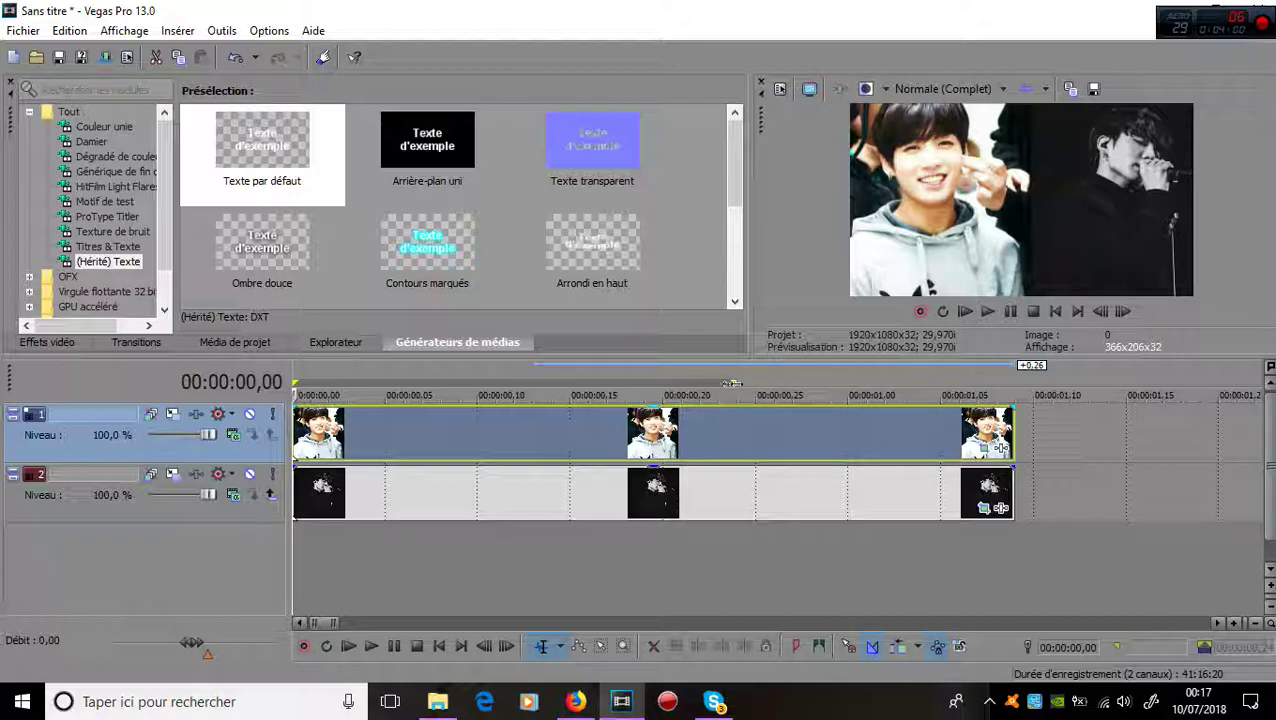
pyautogui.click(755, 388)
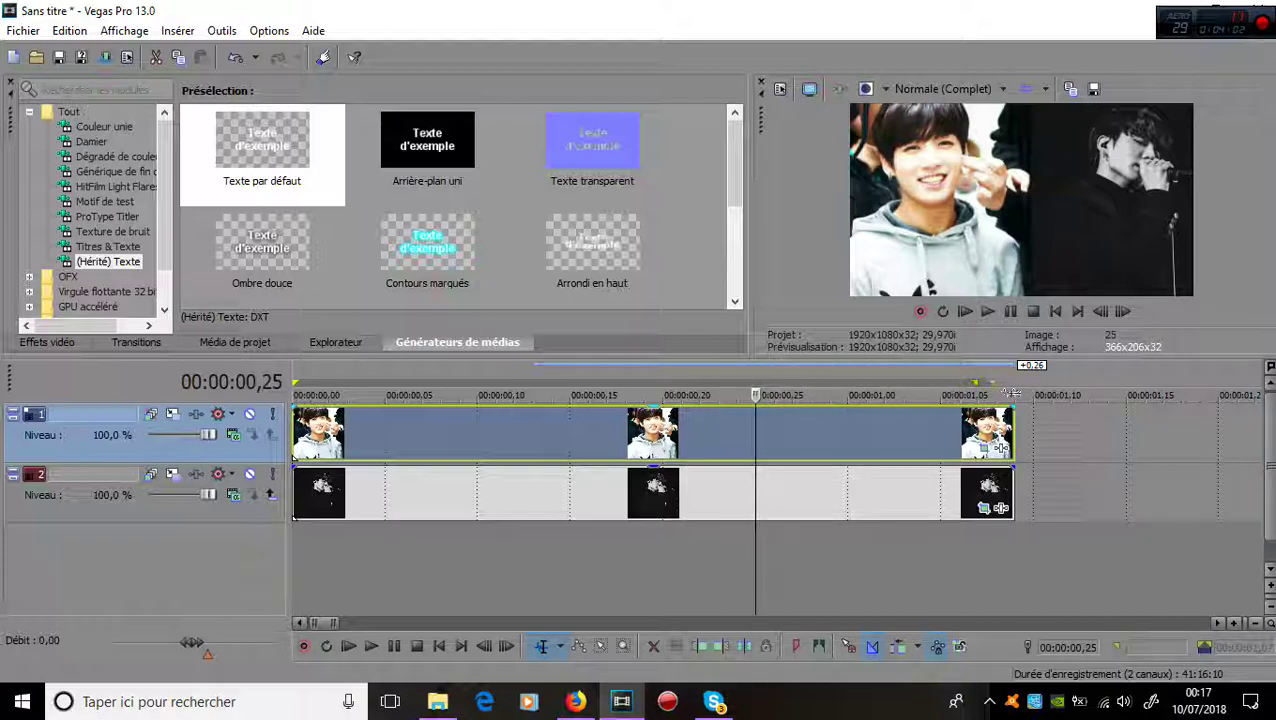
pyautogui.click(1012, 440)
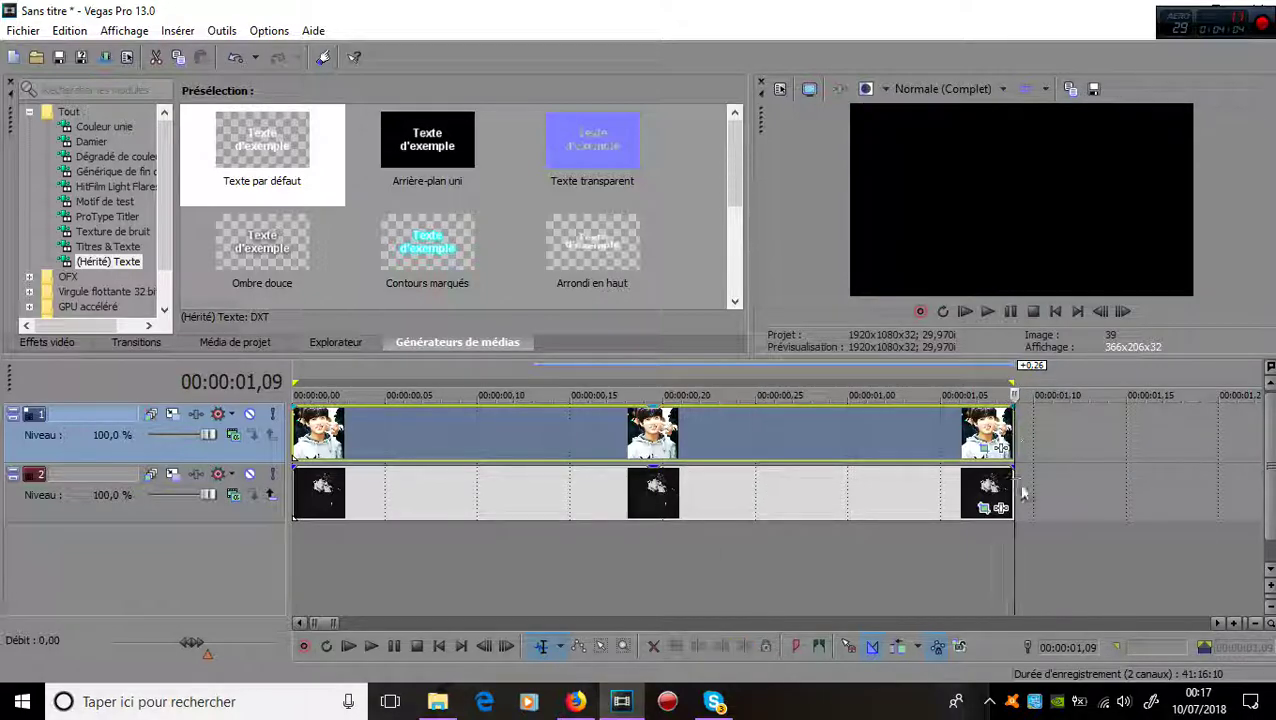
pyautogui.click(611, 426)
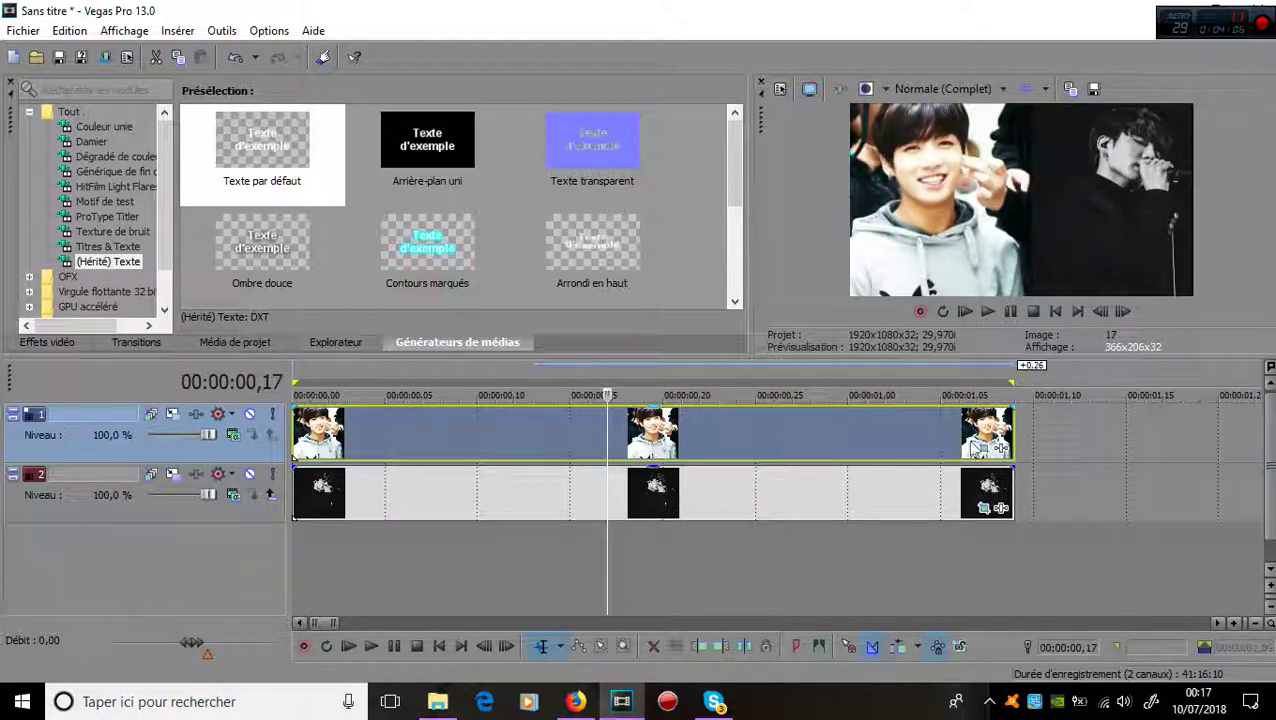
pyautogui.click(1006, 424)
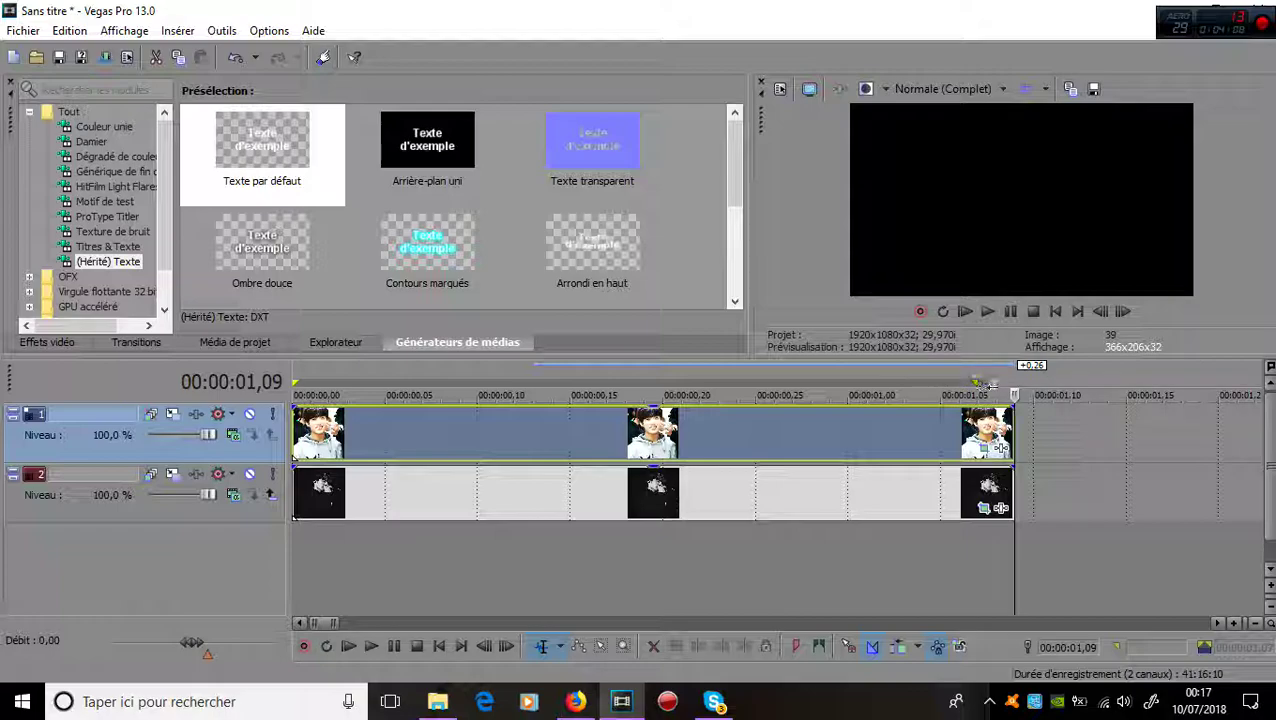
pyautogui.click(627, 456)
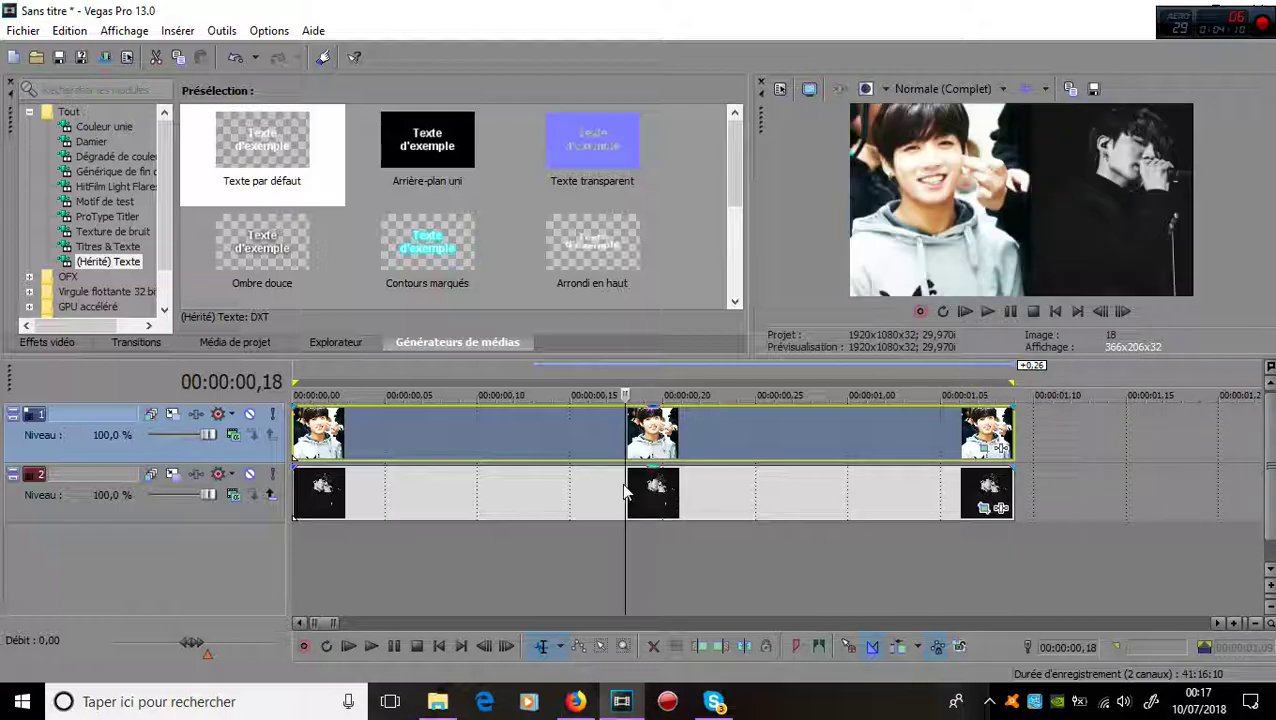
# Open the Rendre en tant que dialog and turn off Afficher les favoris uniquement to list all output formats.
pyautogui.click(24, 31)
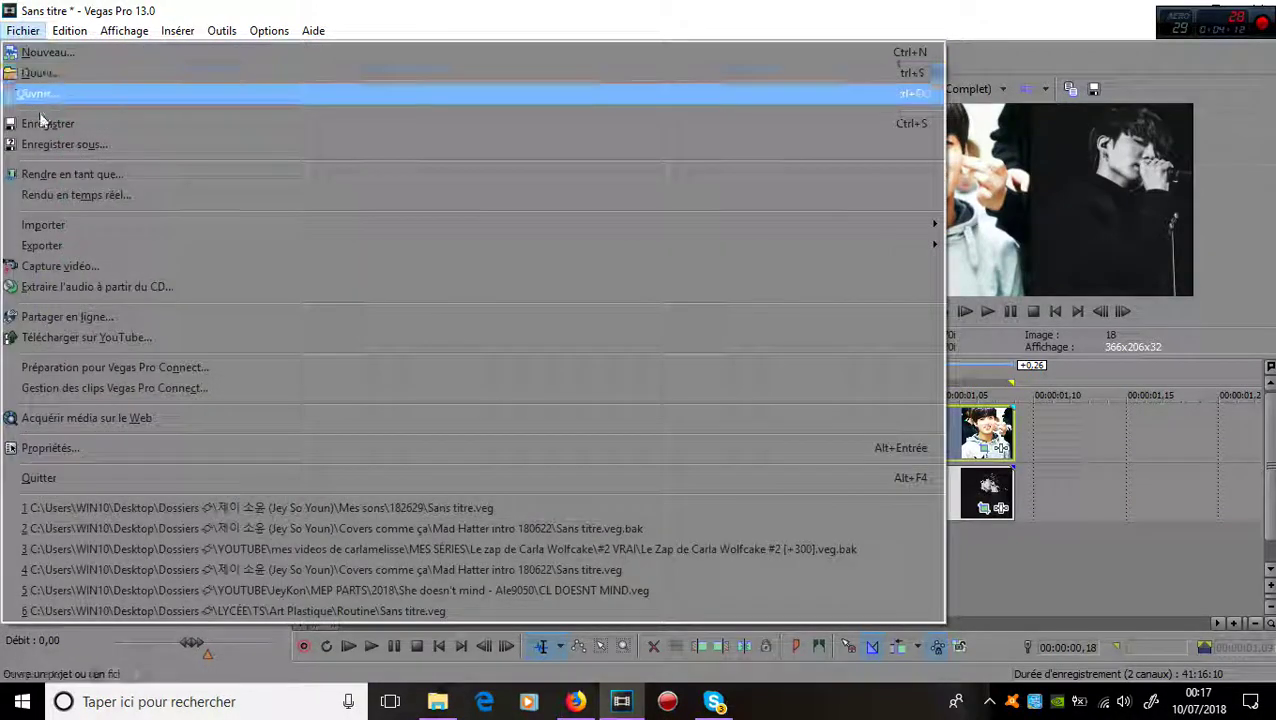
pyautogui.click(66, 176)
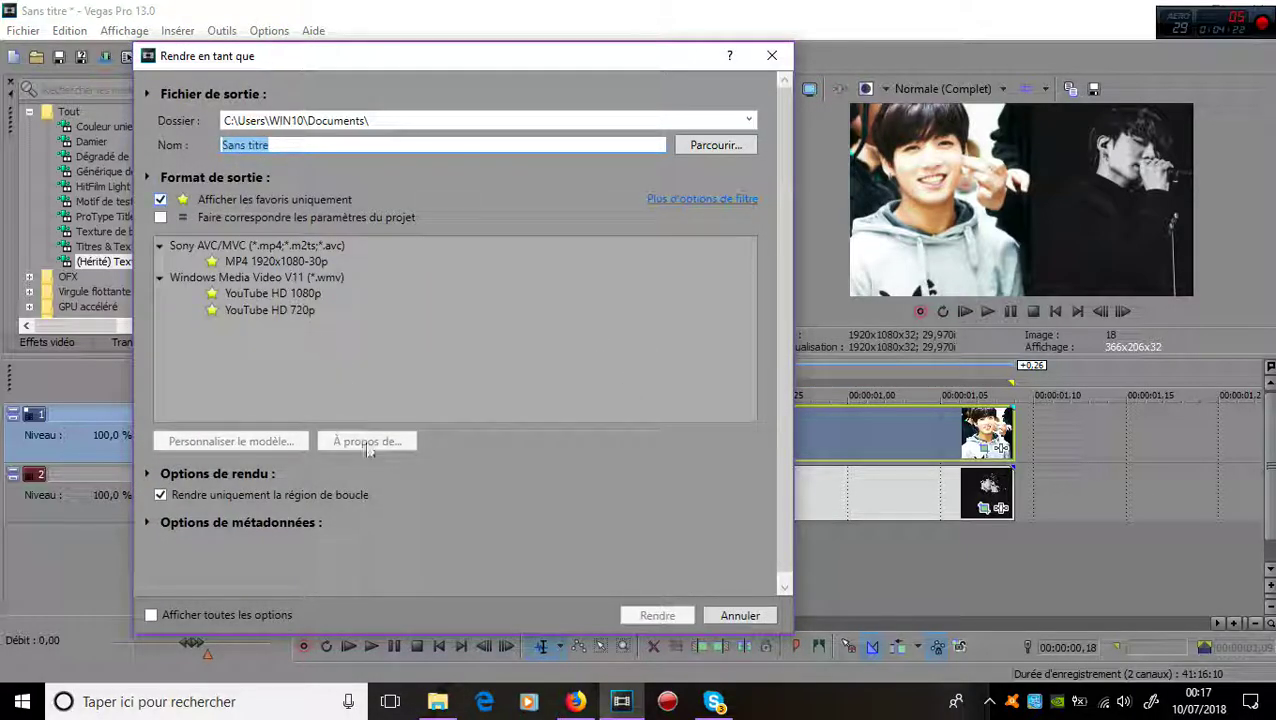
pyautogui.click(161, 200)
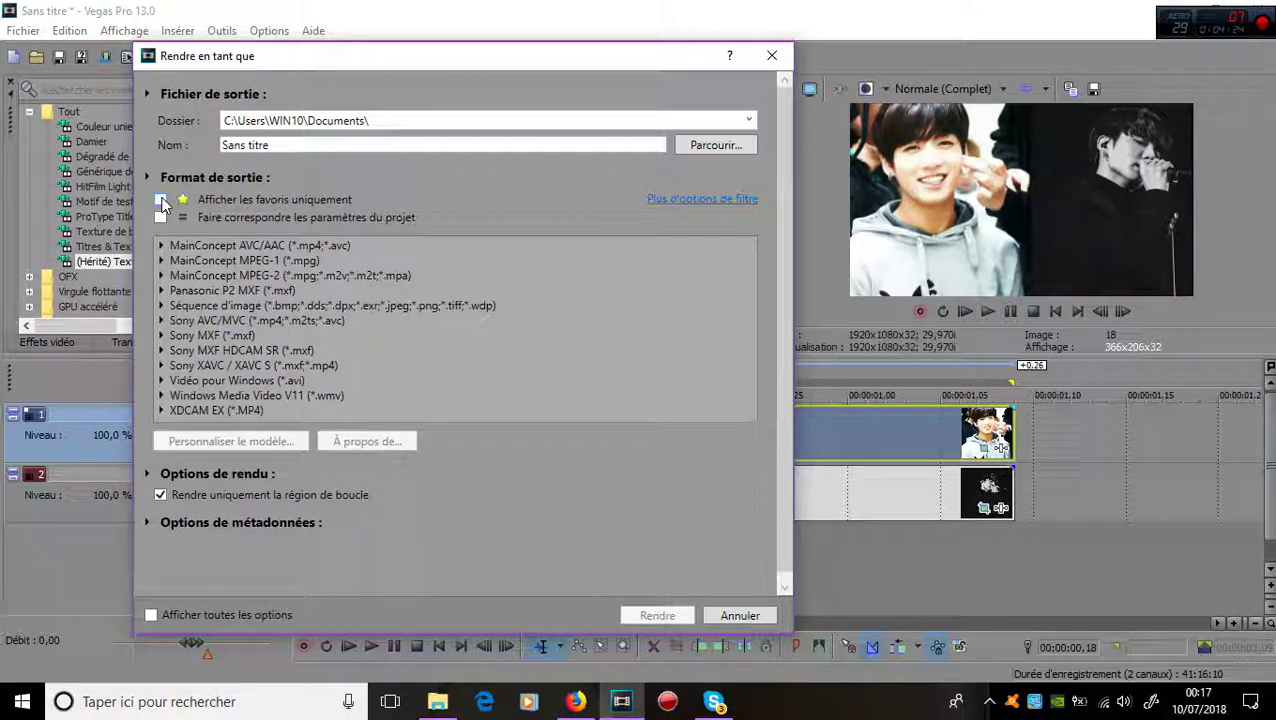
pyautogui.scroll(-1, 297, 300)
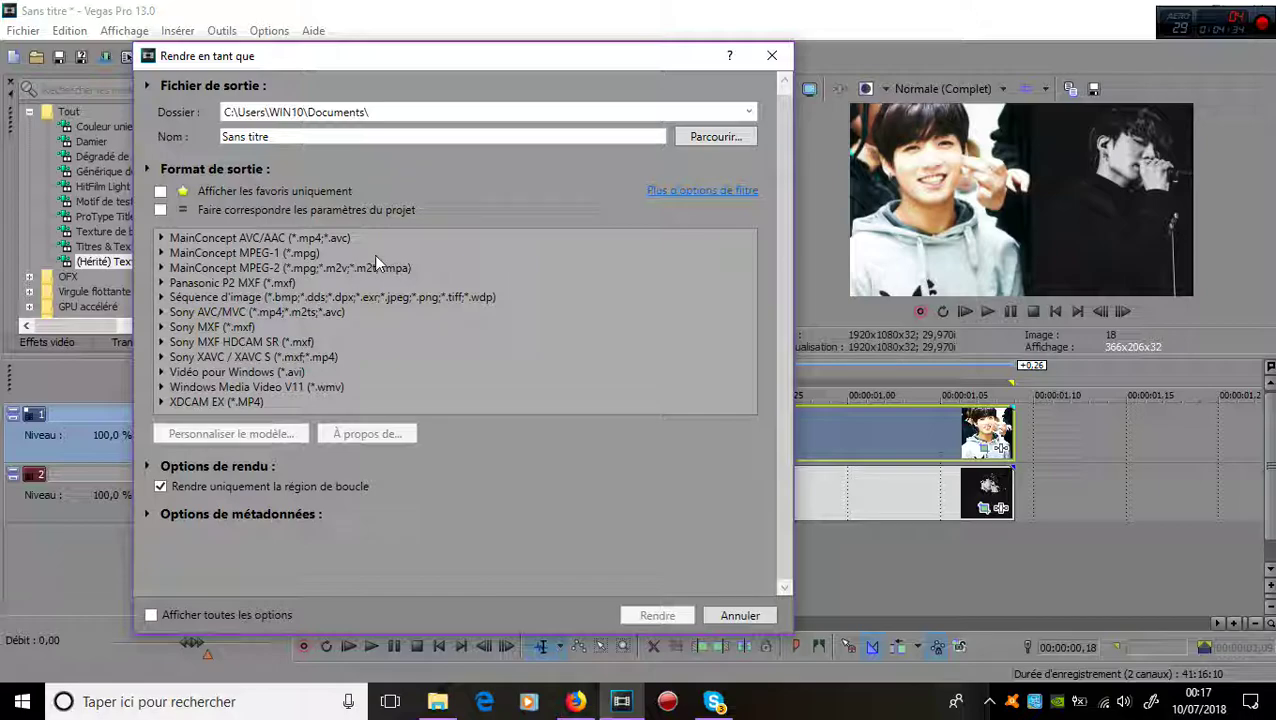
# Choose the Internet HD 1080p template under the MainConcept AVC/AAC output format.
pyautogui.click(161, 239)
pyautogui.moveTo(745, 260)
pyautogui.mouseDown()
pyautogui.moveTo(752, 345)
pyautogui.moveTo(745, 275)
pyautogui.mouseUp()
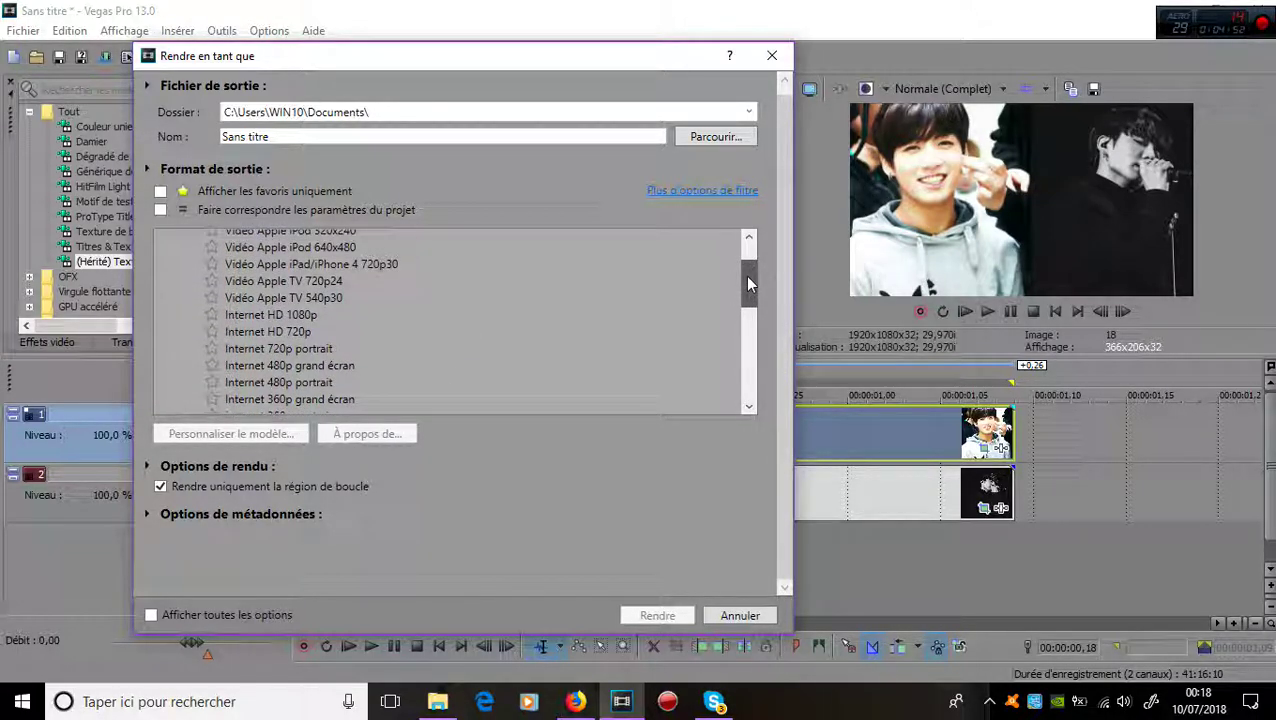
pyautogui.click(288, 316)
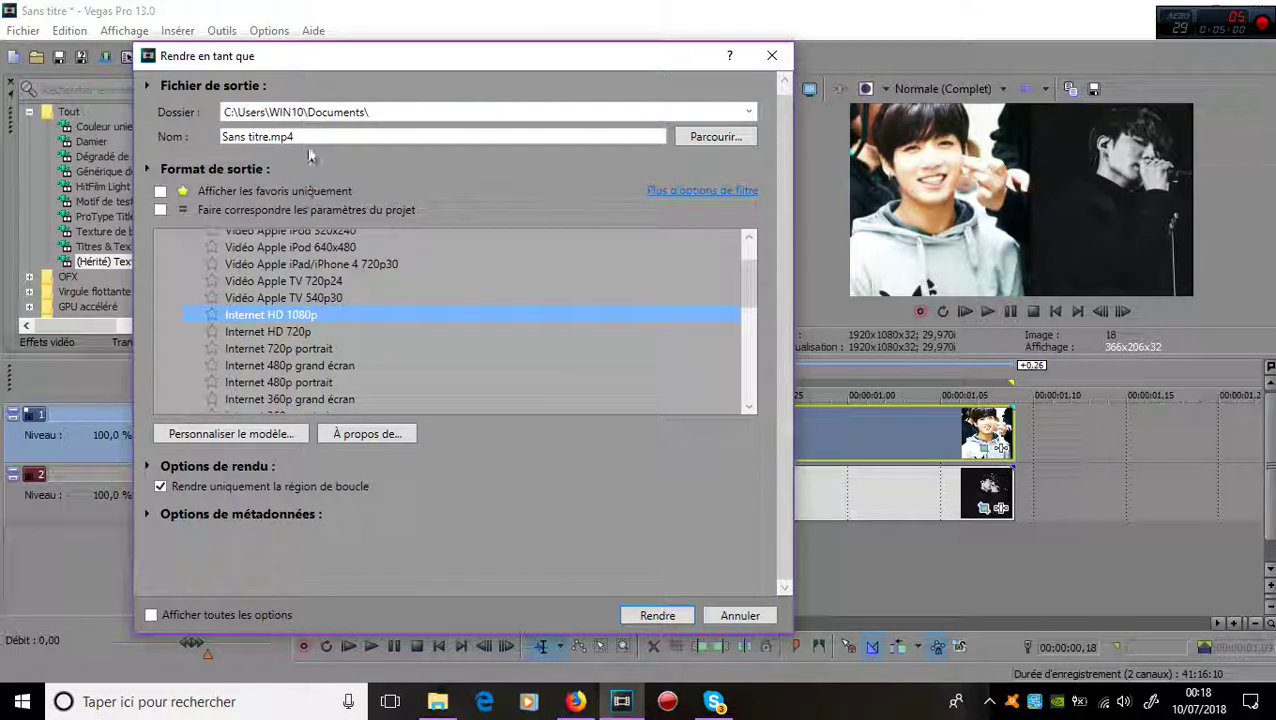
pyautogui.moveTo(294, 137); pyautogui.dragTo(271, 137)
pyautogui.click(297, 317)
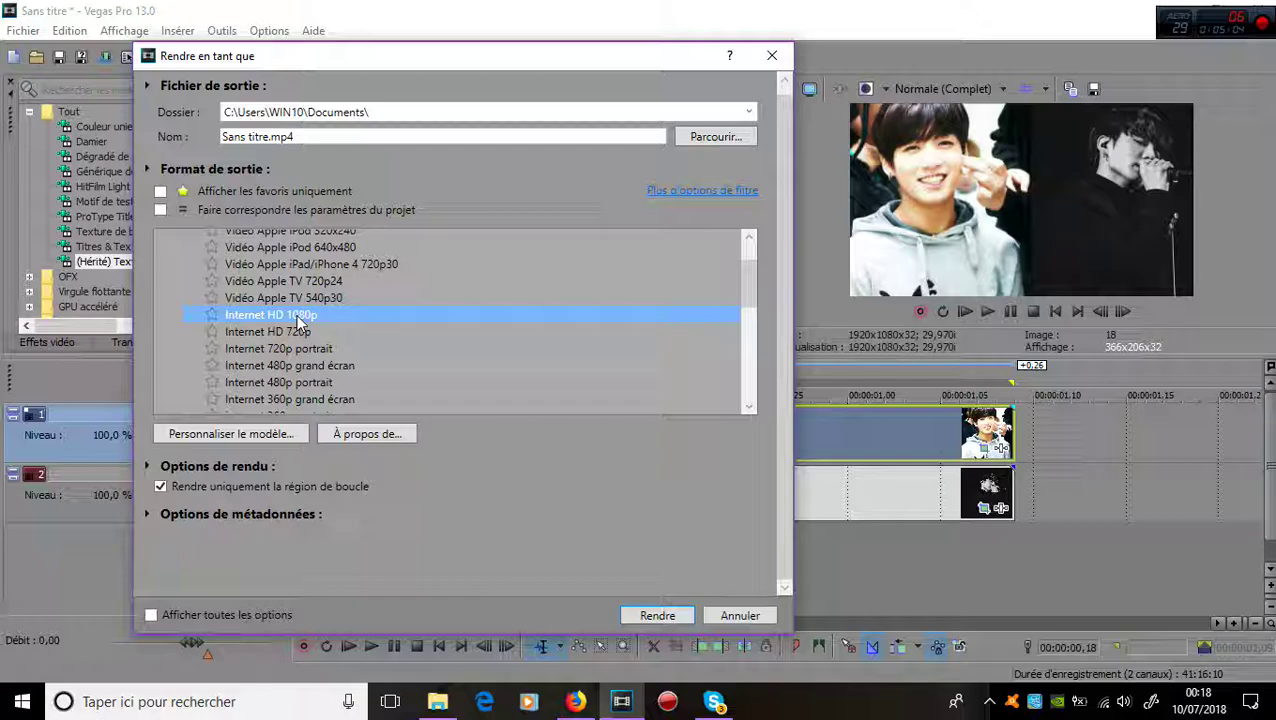
# Try the YouTube HD 1080p and YouTube HD 720p templates under the Windows Media Video V11 output format.
pyautogui.scroll(2, 446, 316)
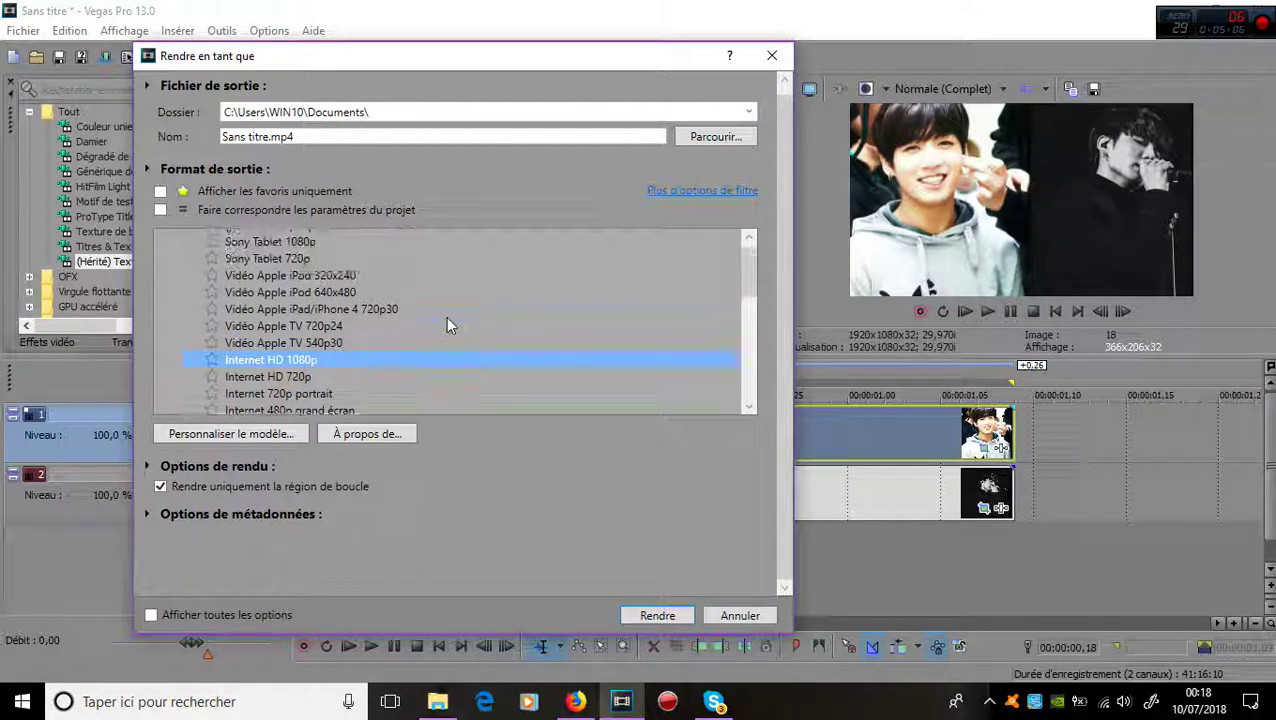
pyautogui.click(158, 239)
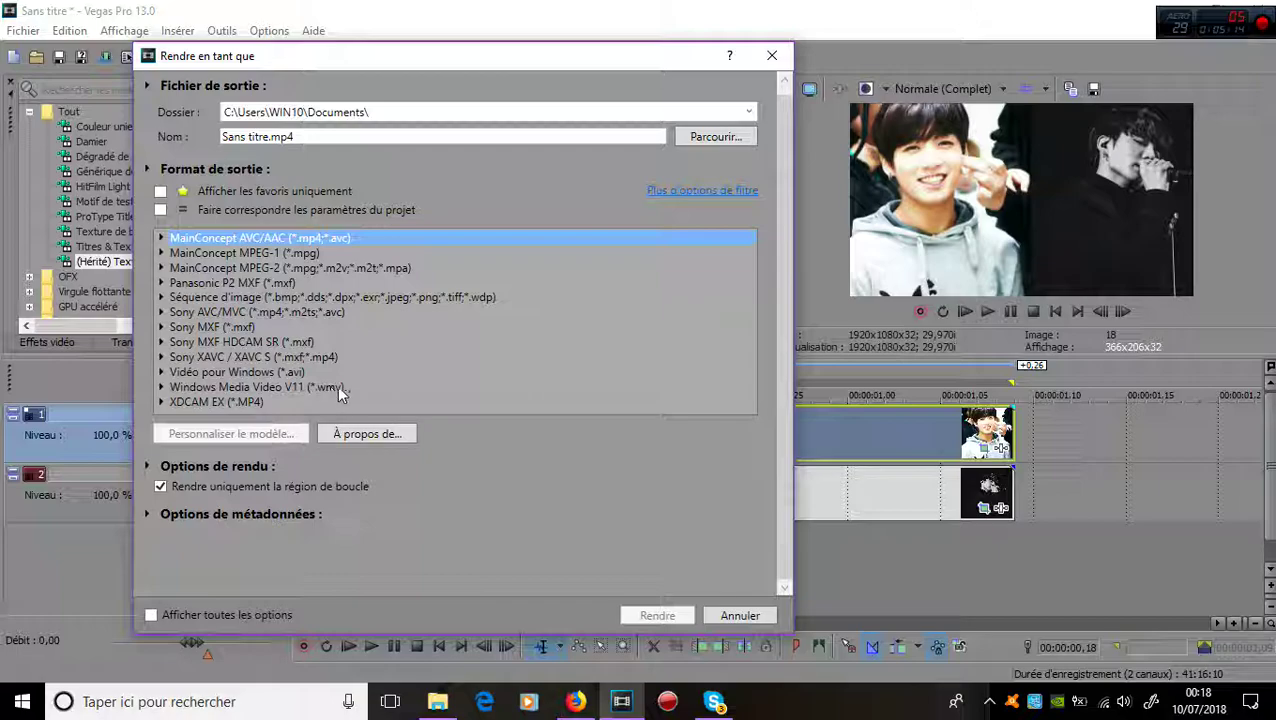
pyautogui.click(160, 387)
pyautogui.scroll(-4, 254, 355)
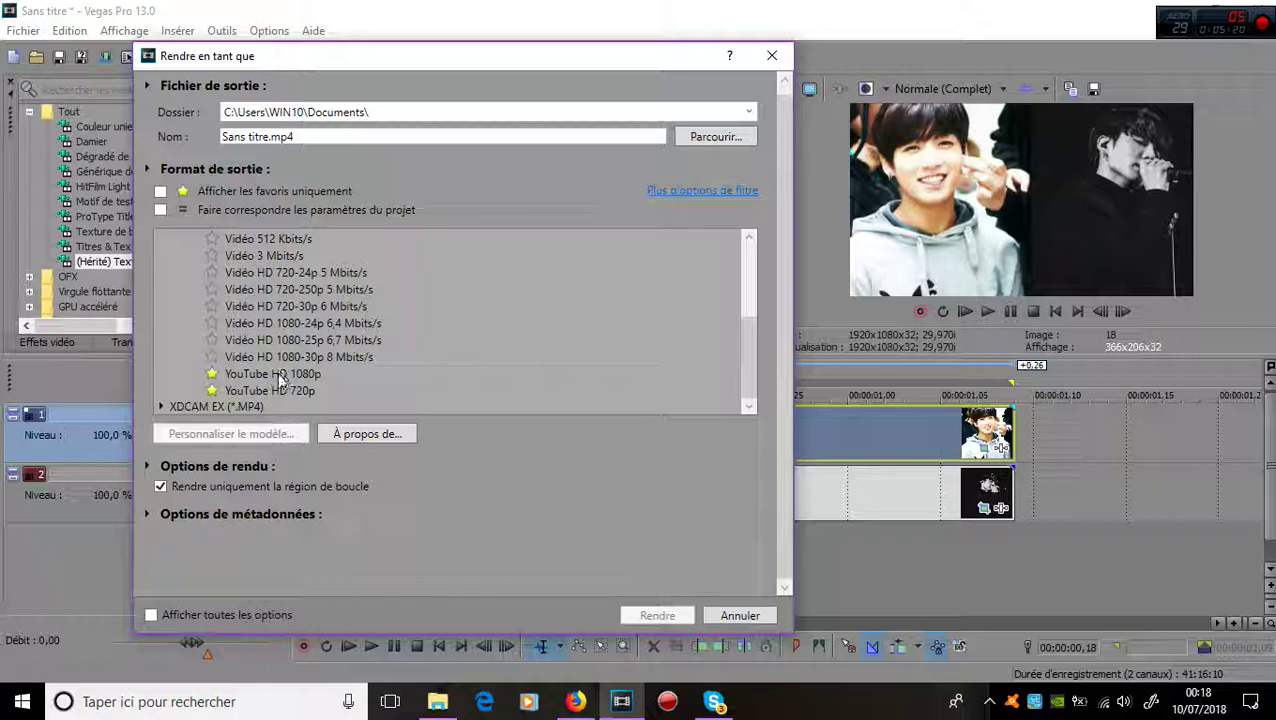
pyautogui.click(292, 374)
pyautogui.click(300, 390)
pyautogui.click(305, 374)
pyautogui.click(309, 390)
pyautogui.scroll(4, 312, 376)
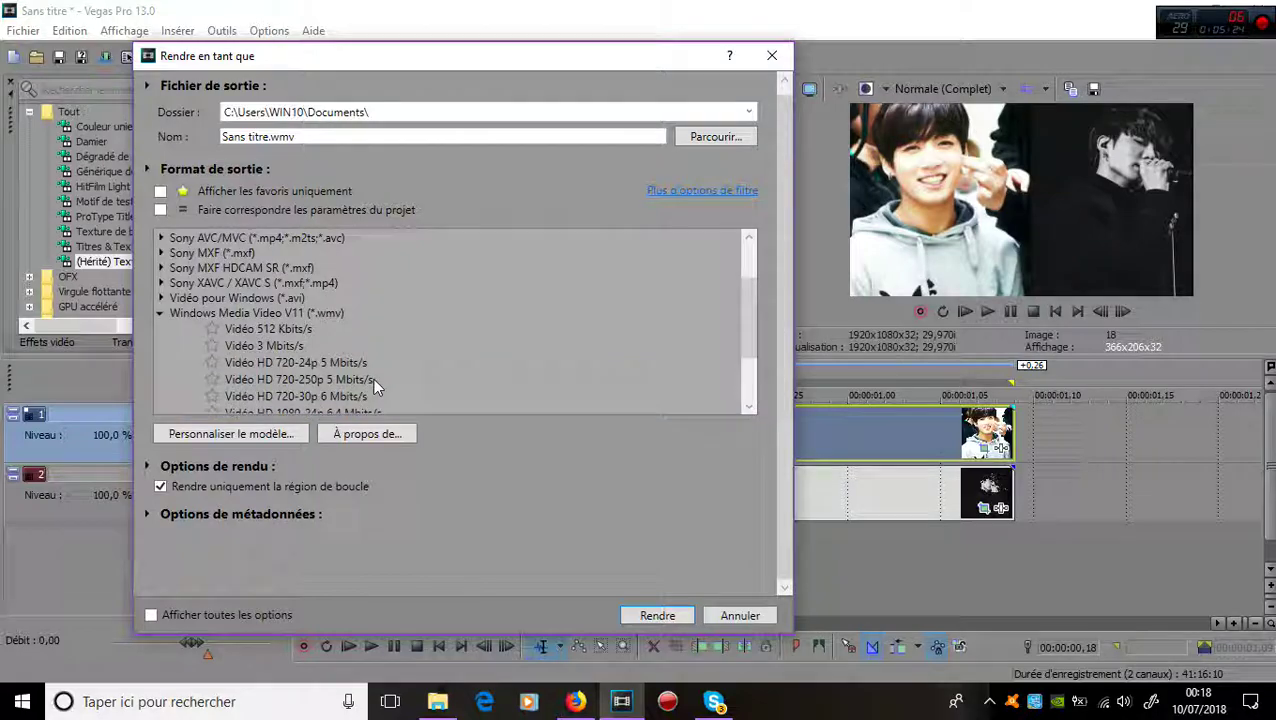
pyautogui.scroll(-2, 190, 330)
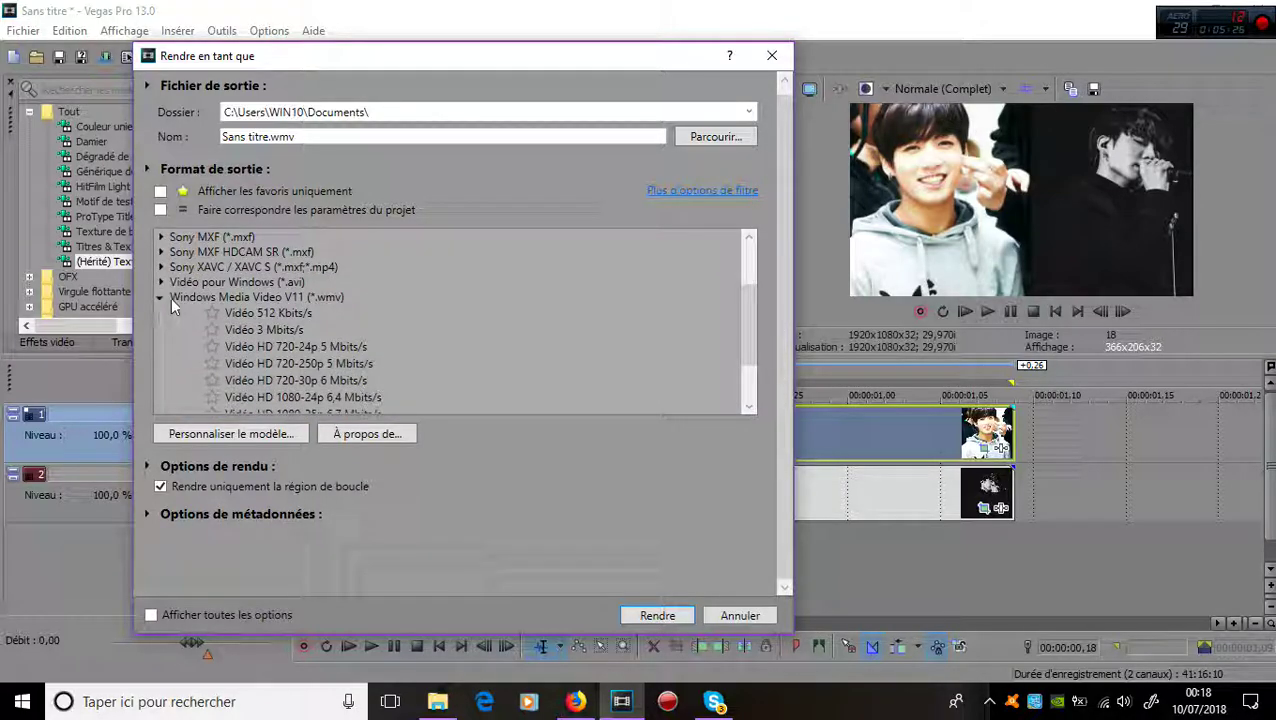
pyautogui.click(168, 297)
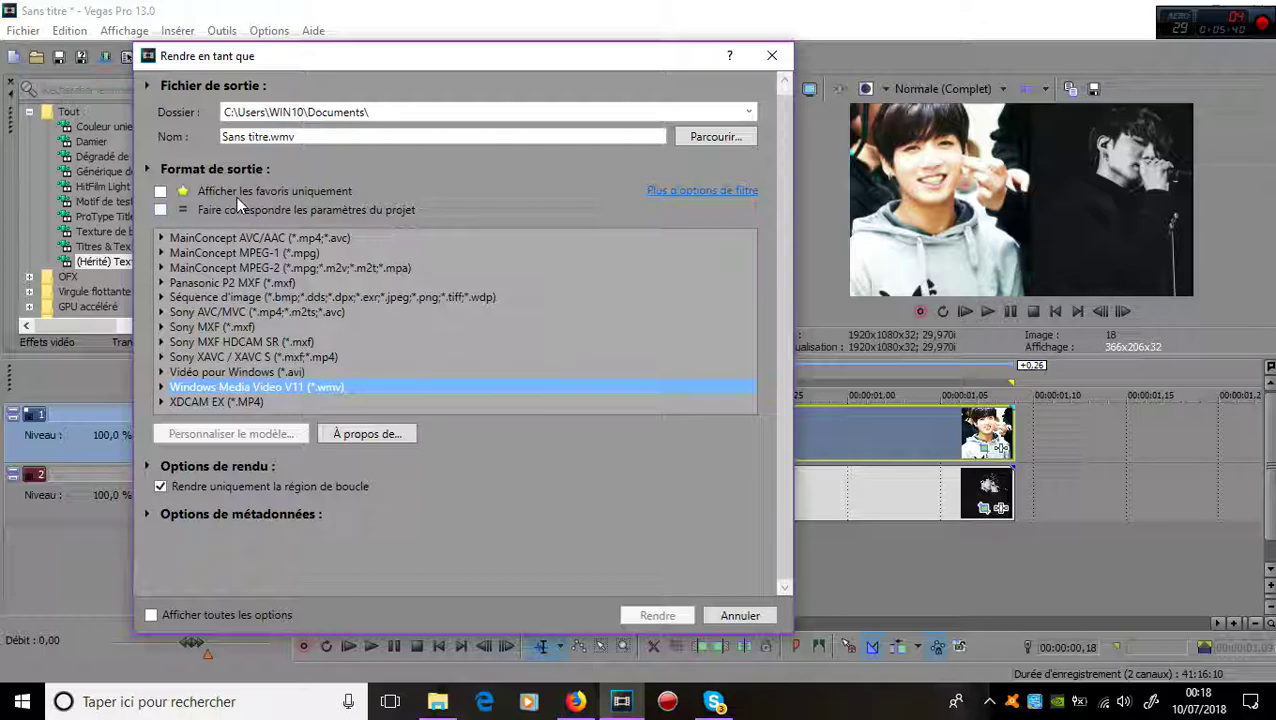
# Show only the favourite output formats and render the loop region with the Sony AVC/MVC template MP4 1920x1080-30p.
pyautogui.click(159, 192)
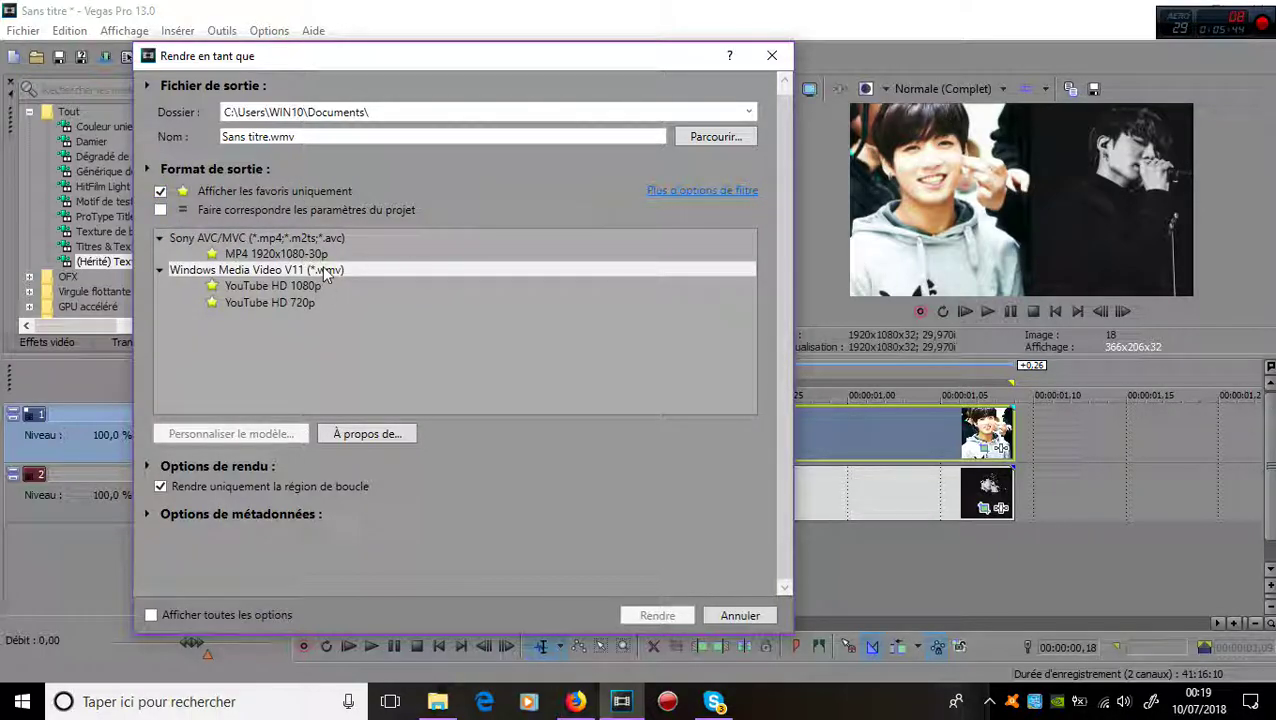
pyautogui.click(316, 253)
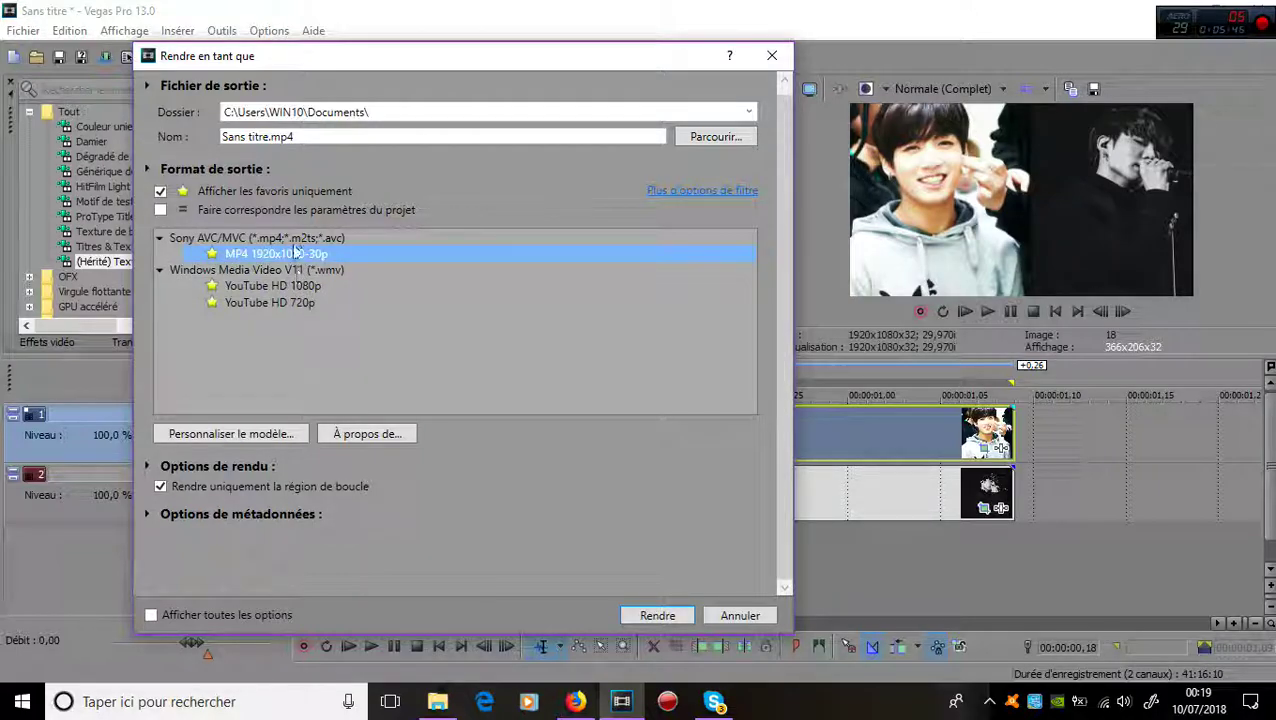
pyautogui.click(290, 286)
pyautogui.click(298, 270)
pyautogui.click(299, 286)
pyautogui.click(299, 303)
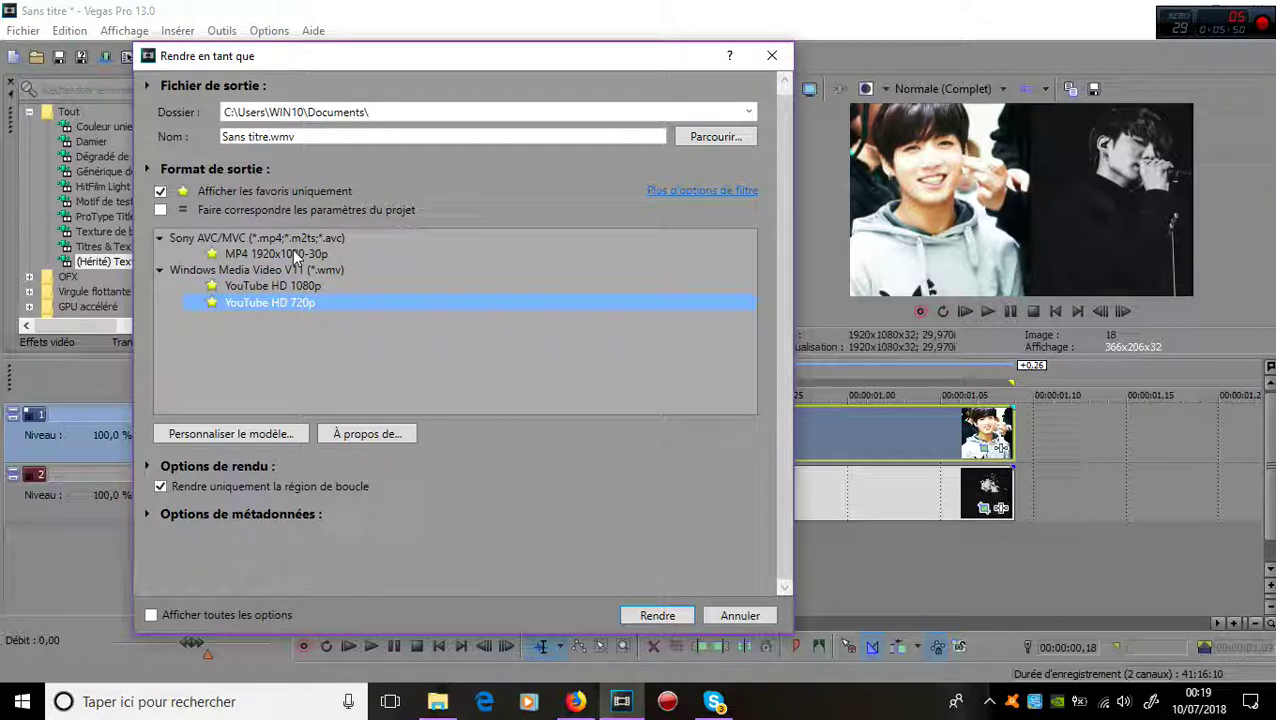
pyautogui.click(295, 256)
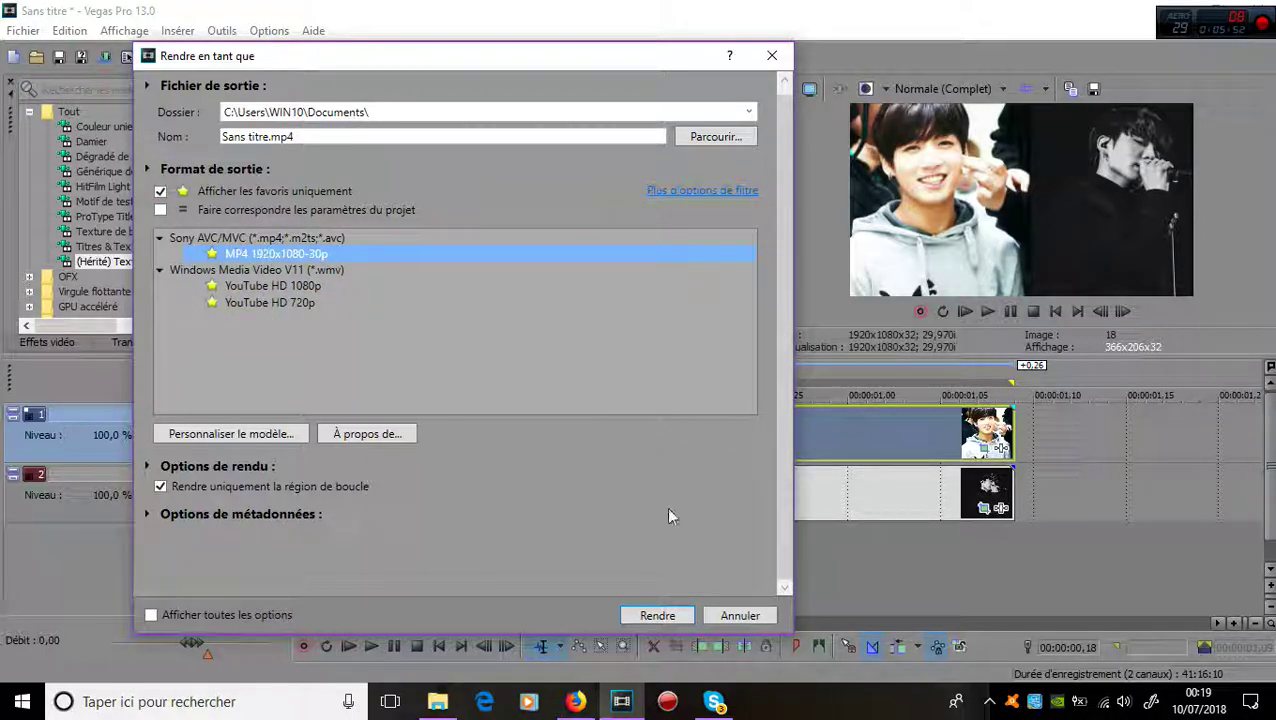
pyautogui.click(657, 616)
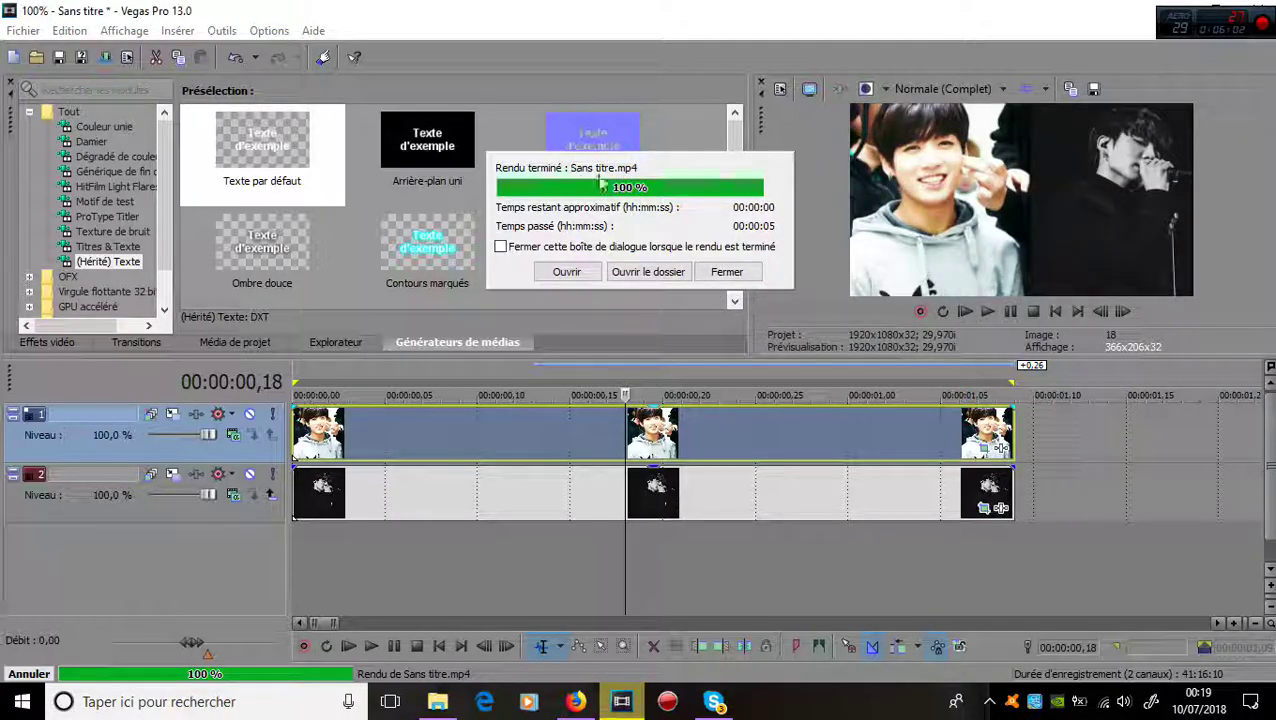
# Play the rendered Sans titre video from its output folder, and return to the Vegas Pro project.
pyautogui.click(642, 272)
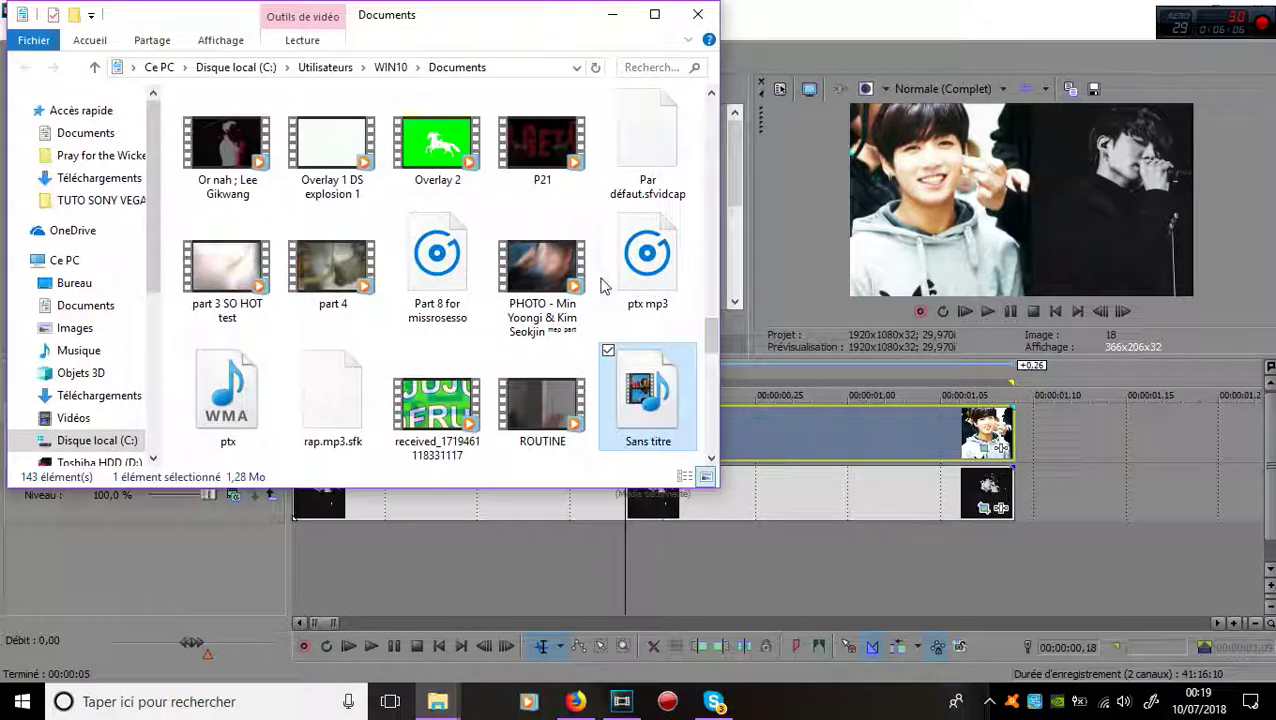
pyautogui.scroll(-2, 602, 285)
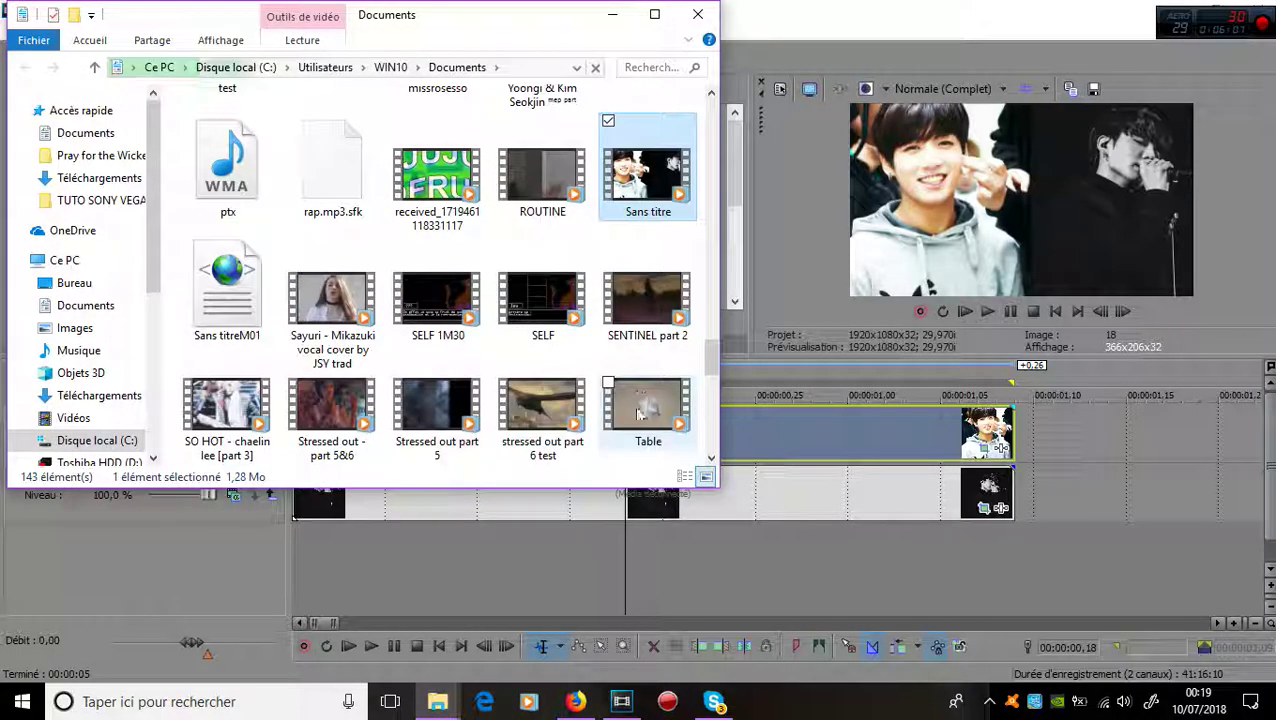
pyautogui.doubleClick(645, 192)
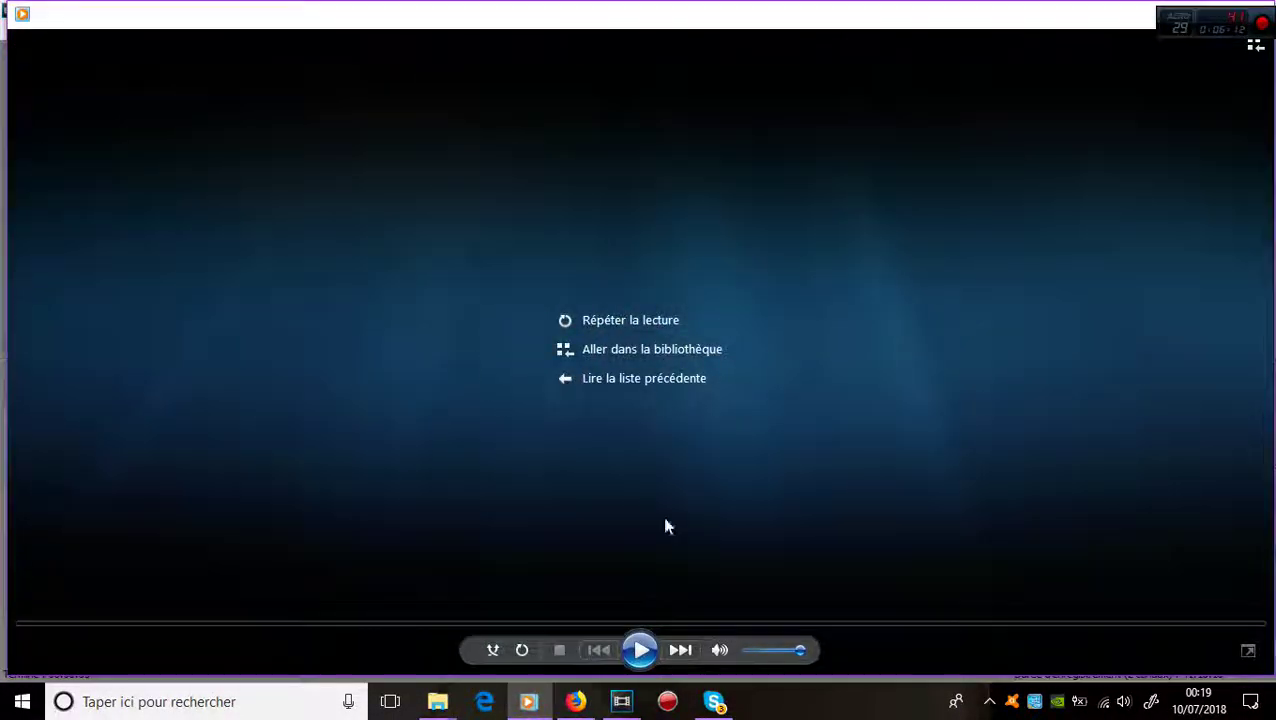
pyautogui.click(640, 650)
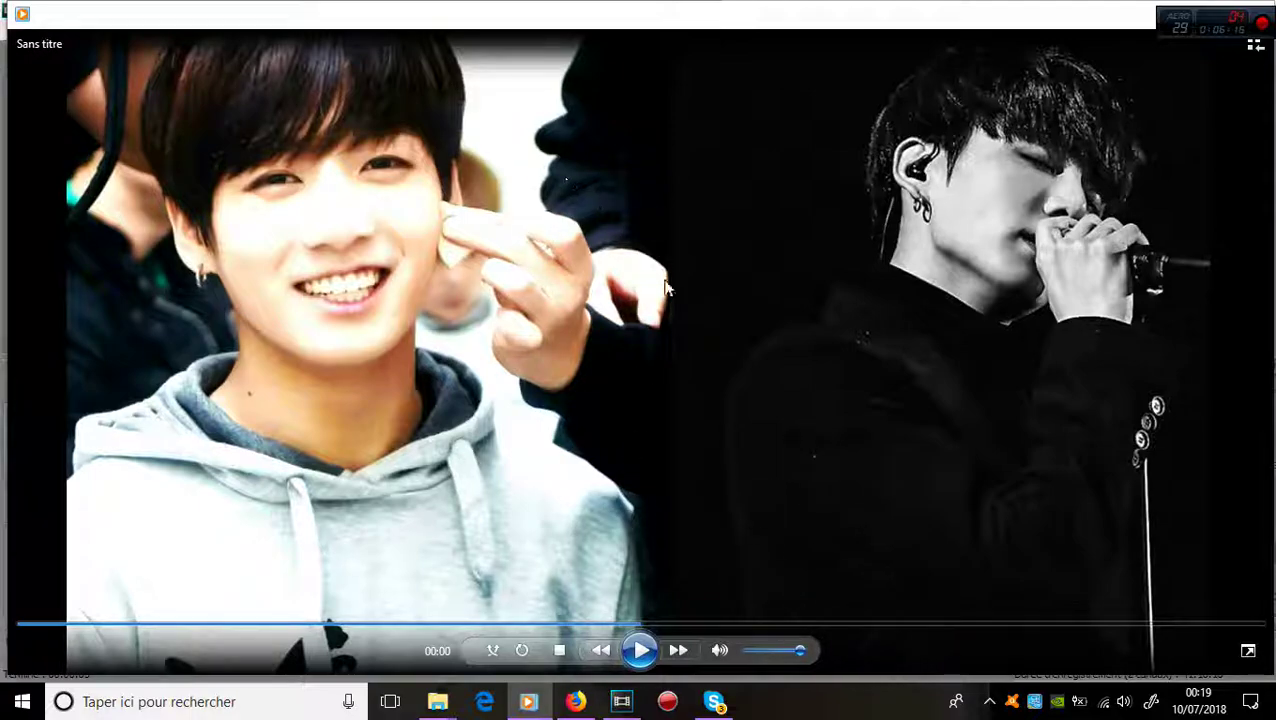
pyautogui.click(1229, 5)
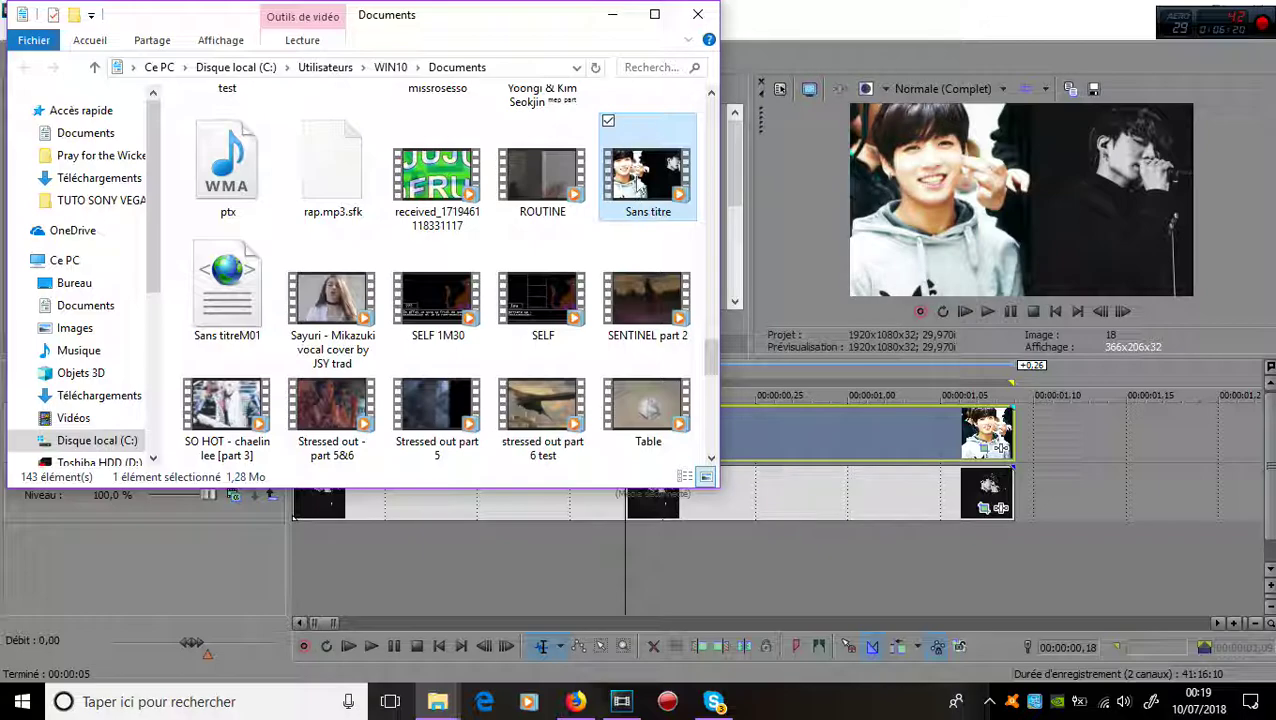
pyautogui.click(612, 14)
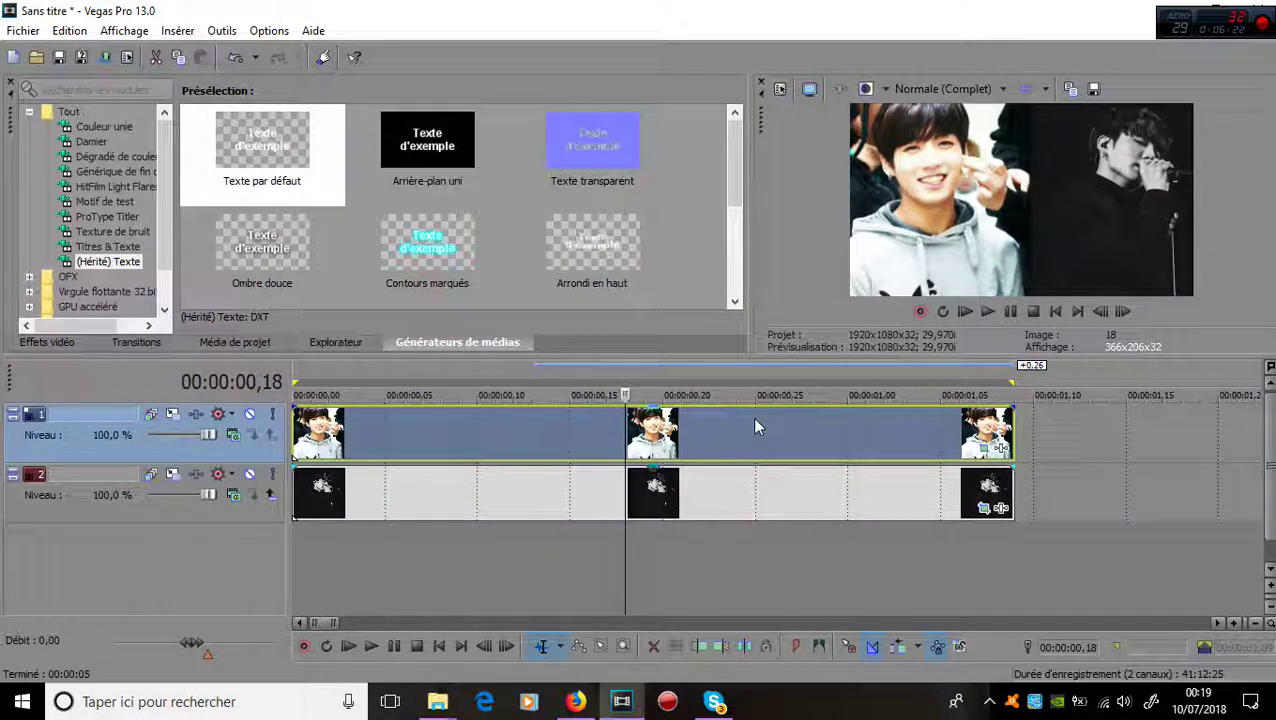